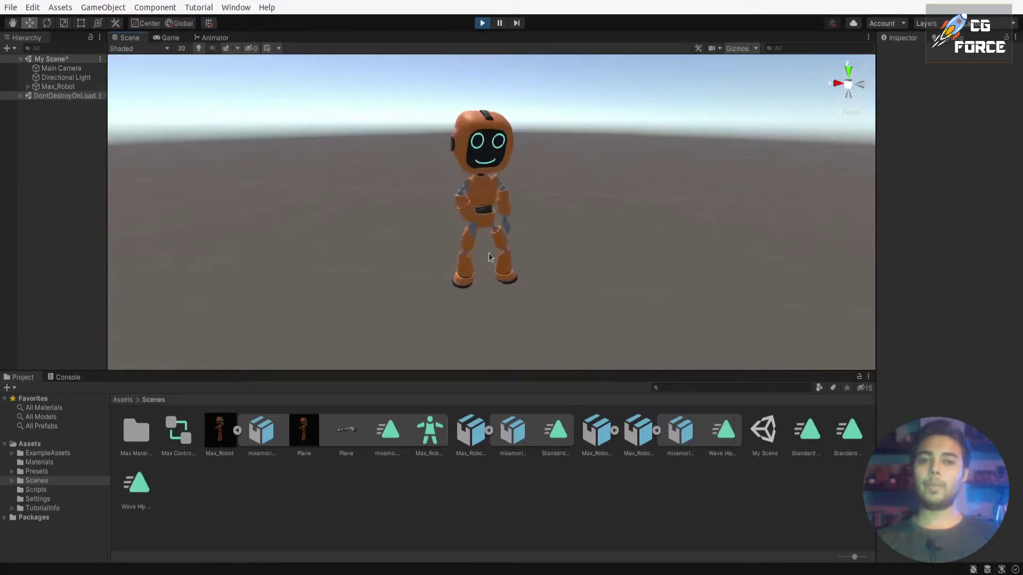
# - Apply all transforms to the robot and set its origin to its geometry
pyautogui.keyDown('alt'); pyautogui.moveTo(683, 210); pyautogui.dragTo(633, 246); pyautogui.keyUp('alt')
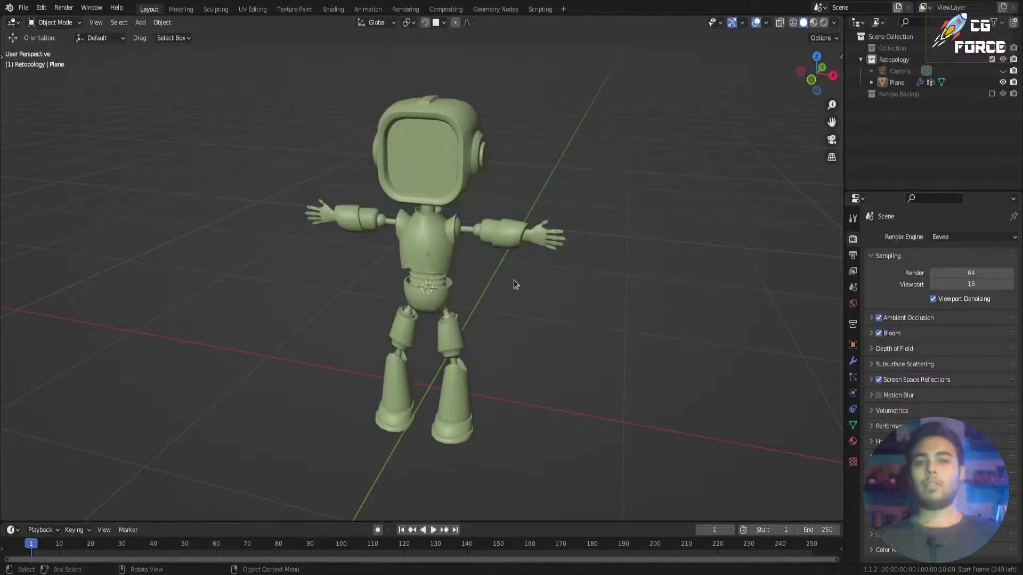
pyautogui.click(446, 261)
pyautogui.hotkey('ctrl', 'a')
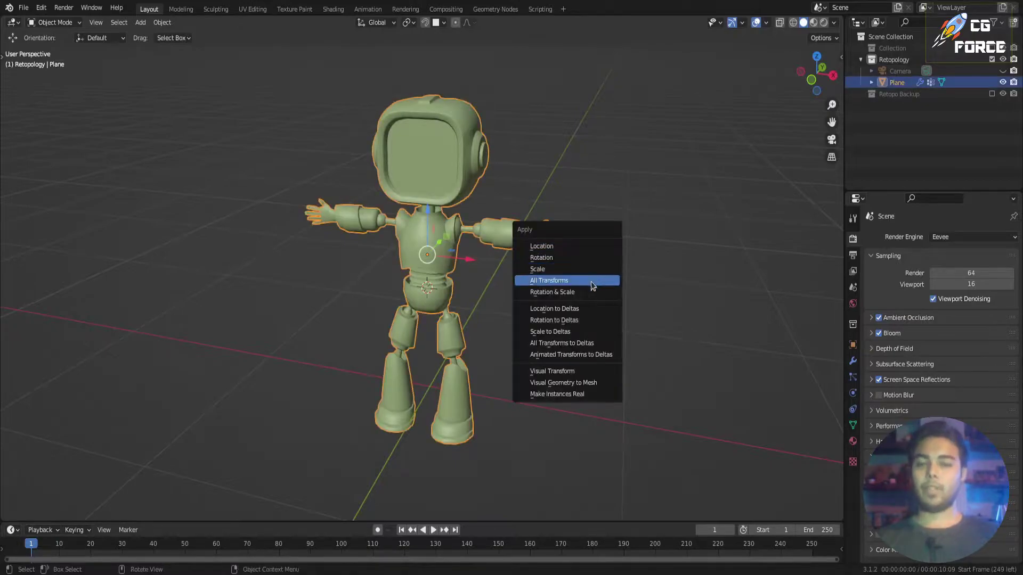
pyautogui.click(591, 284)
pyautogui.rightClick(457, 246)
pyautogui.moveTo(458, 272)
pyautogui.click(506, 293)
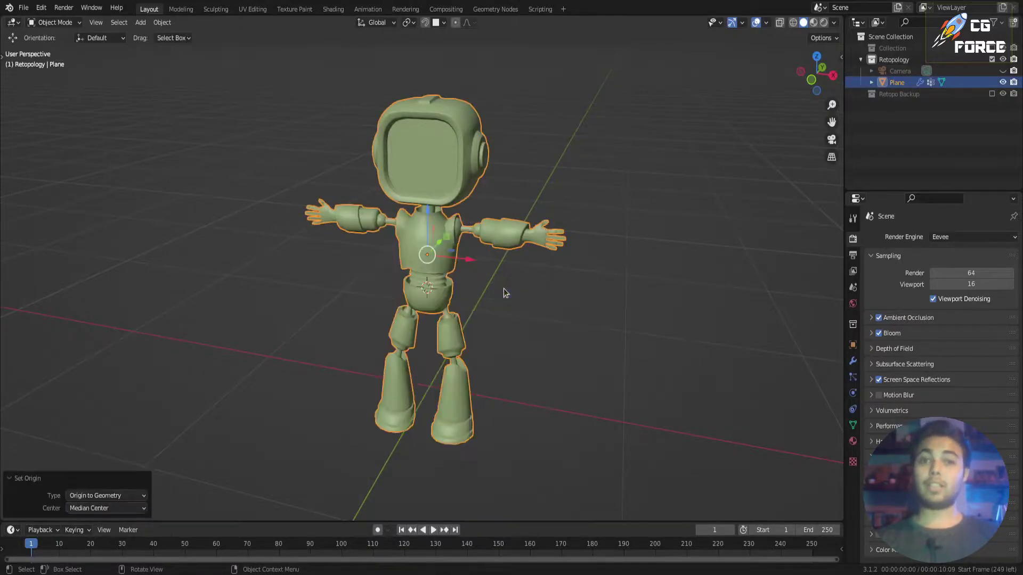
# - Export the robot as a mesh-only FBX named Max_Robot.fbx
pyautogui.click(23, 9)
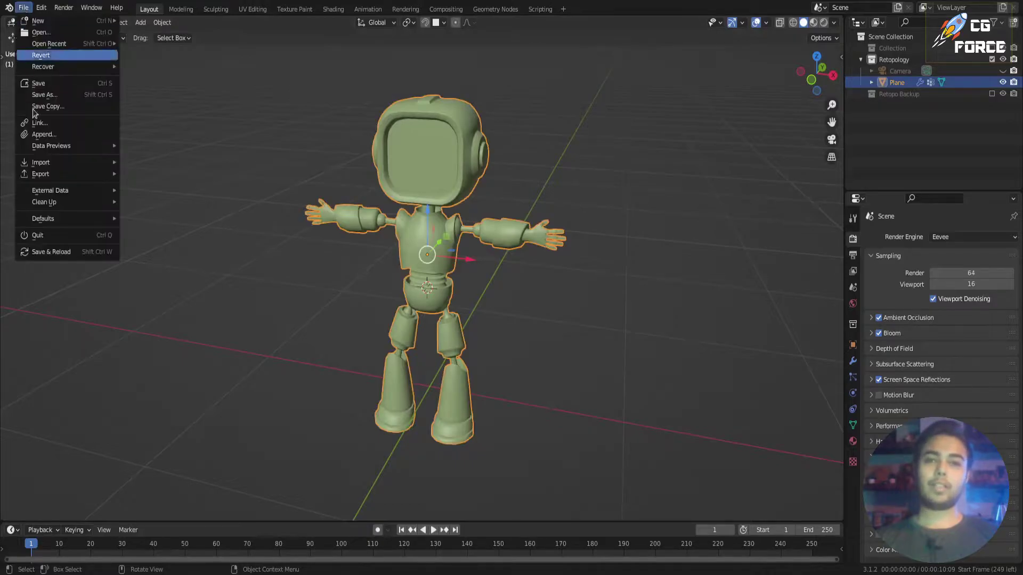
pyautogui.moveTo(64, 173)
pyautogui.click(177, 280)
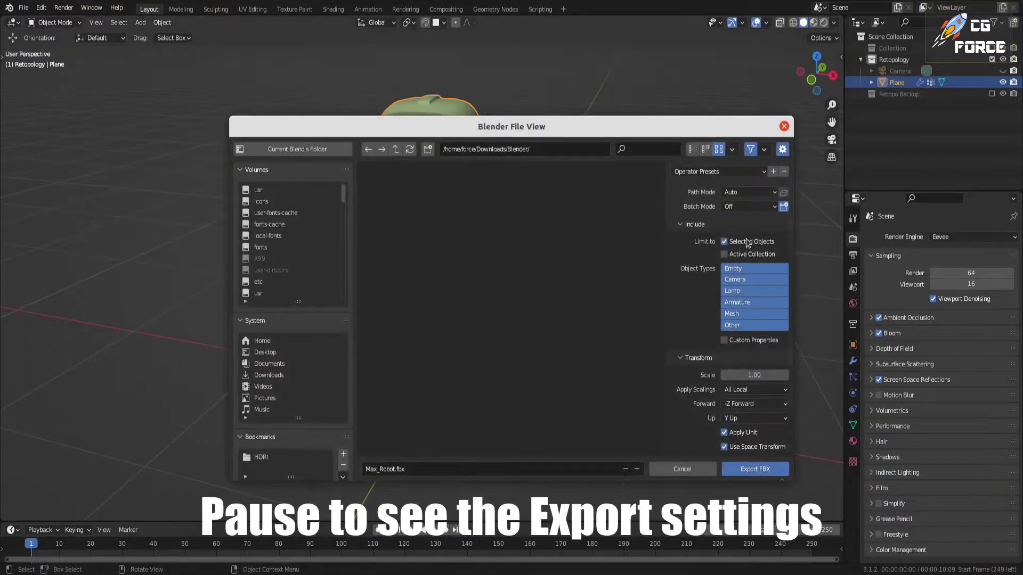
pyautogui.click(731, 314)
pyautogui.scroll(-2, 736, 320)
pyautogui.moveTo(724, 386); pyautogui.dragTo(724, 400)
pyautogui.scroll(-2, 695, 425)
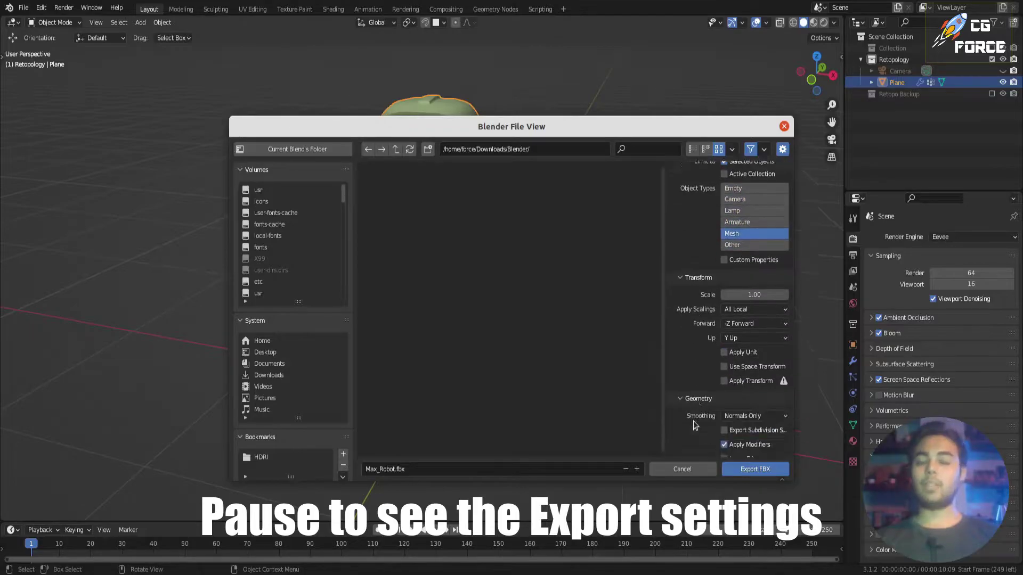
pyautogui.scroll(-5, 695, 426)
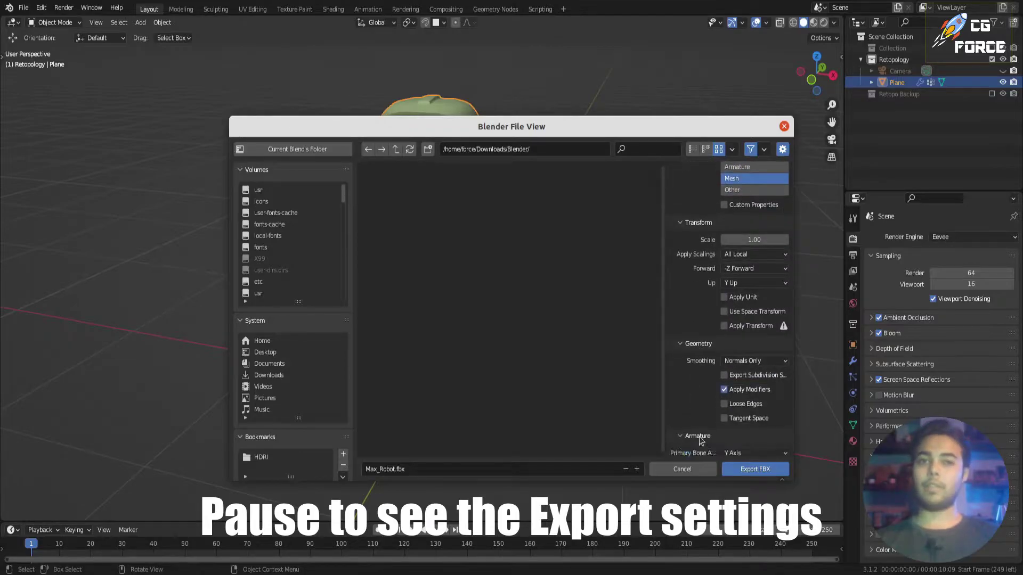
pyautogui.click(749, 470)
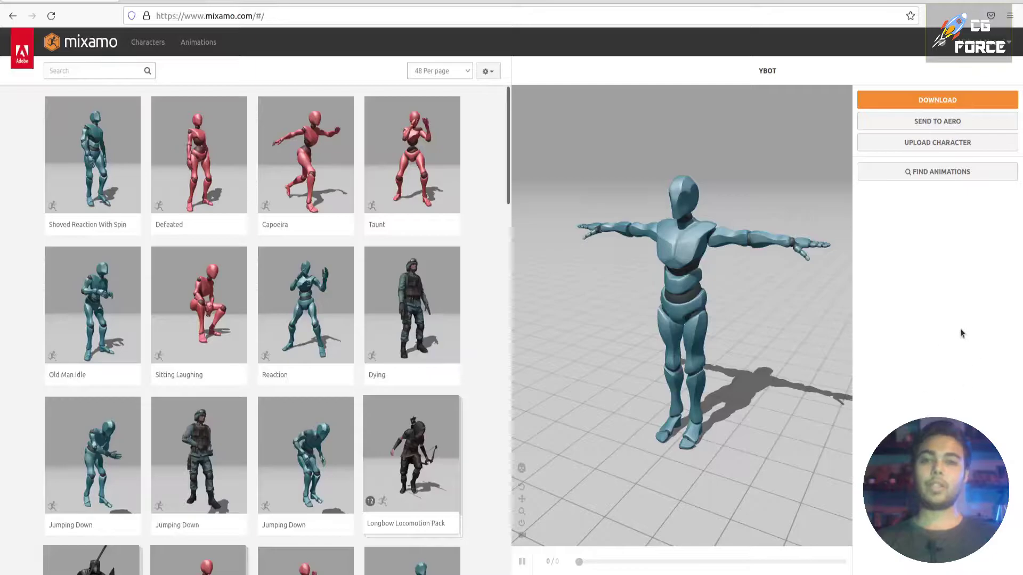
# - Upload Max_Robot.fbx to Mixamo as a custom character
pyautogui.click(983, 145)
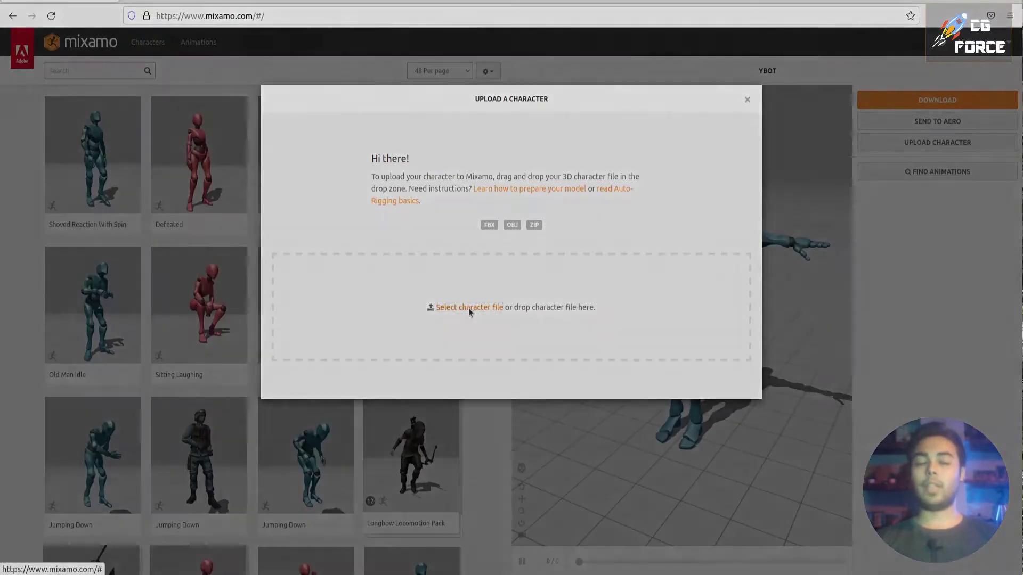
pyautogui.click(469, 309)
pyautogui.click(421, 109)
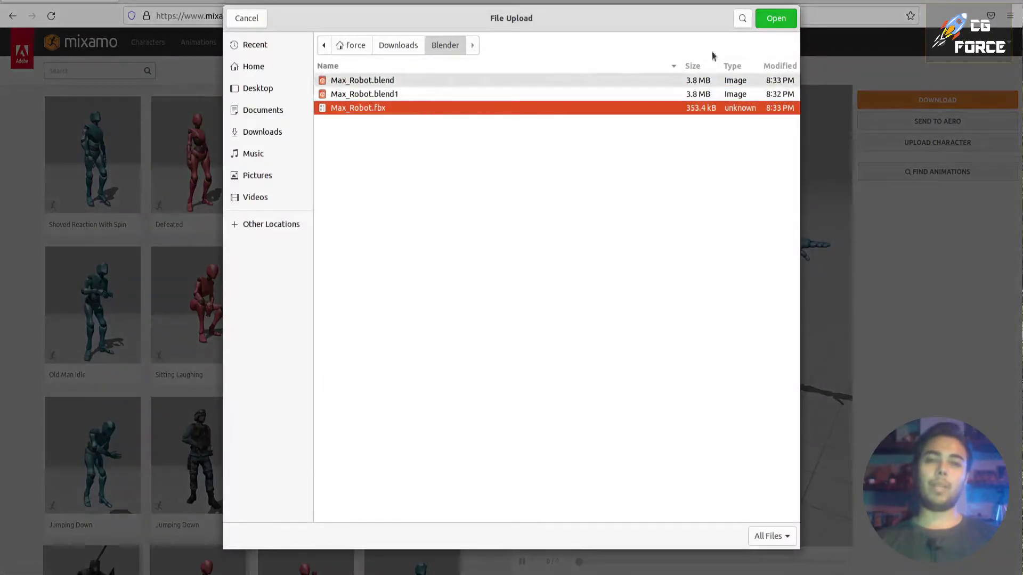
pyautogui.click(793, 18)
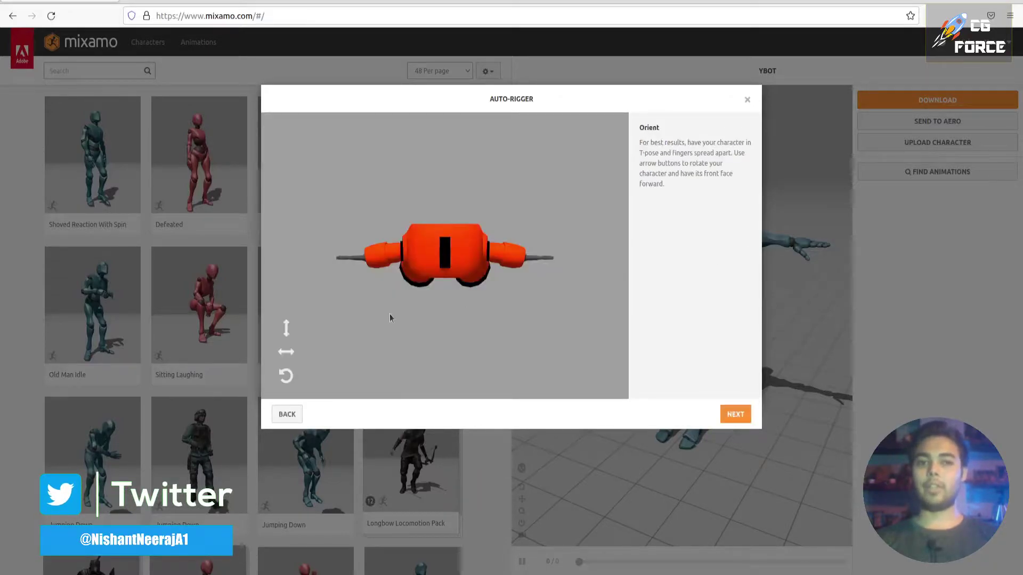
# - Rotate the robot three quarter turns until upright and facing forward, then continue
pyautogui.click(286, 327)
pyautogui.click(286, 328)
pyautogui.click(286, 328)
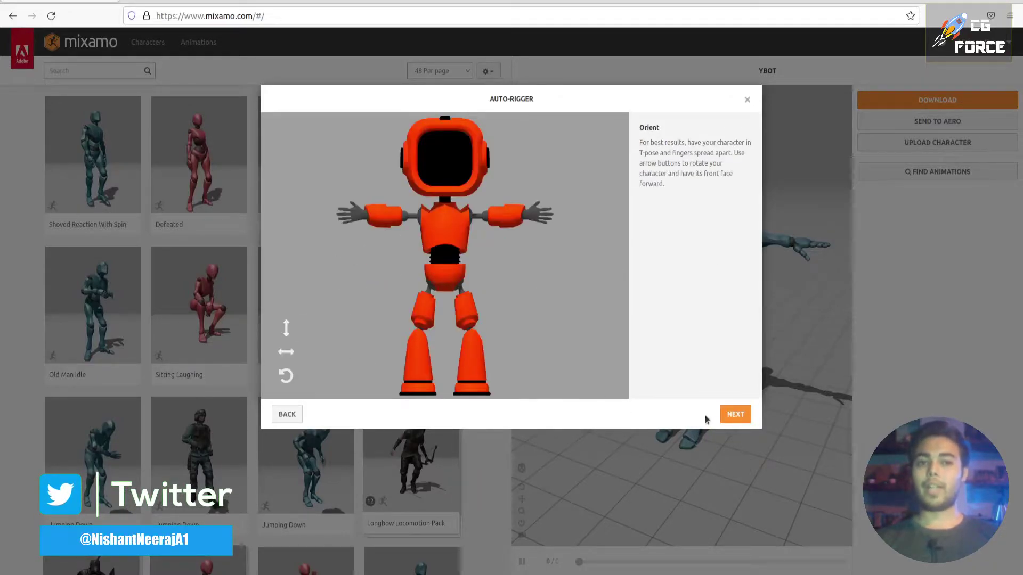
pyautogui.click(735, 415)
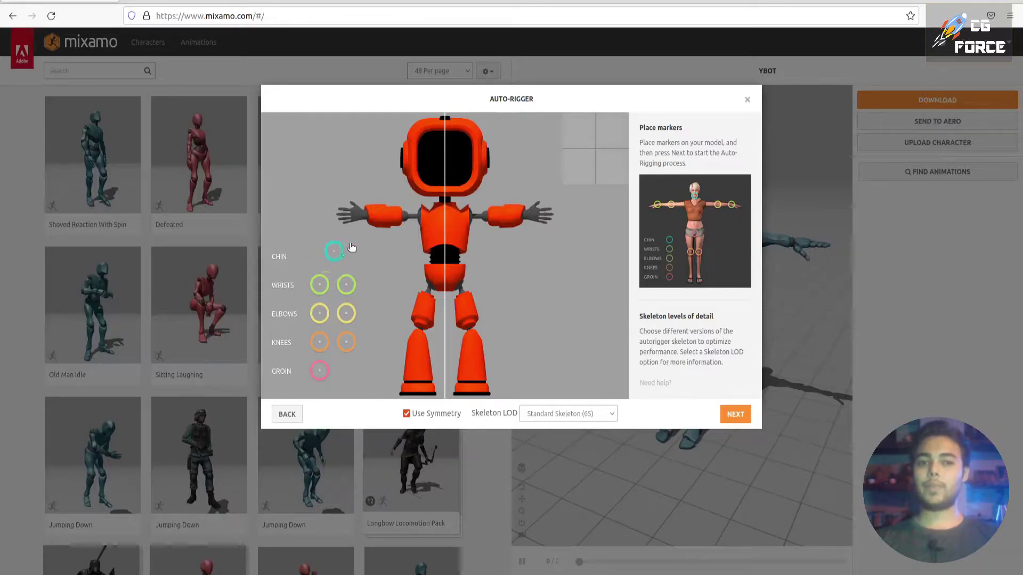
# - Place the chin, wrist, elbow, knee and groin markers on the robot
pyautogui.moveTo(338, 252); pyautogui.dragTo(447, 195)
pyautogui.moveTo(318, 286); pyautogui.dragTo(360, 213)
pyautogui.moveTo(318, 314); pyautogui.dragTo(403, 217)
pyautogui.moveTo(320, 342); pyautogui.dragTo(419, 335)
pyautogui.moveTo(320, 371); pyautogui.dragTo(440, 300)
# - Auto-rig the robot, review the result, and accept it as the active character
pyautogui.click(736, 414)
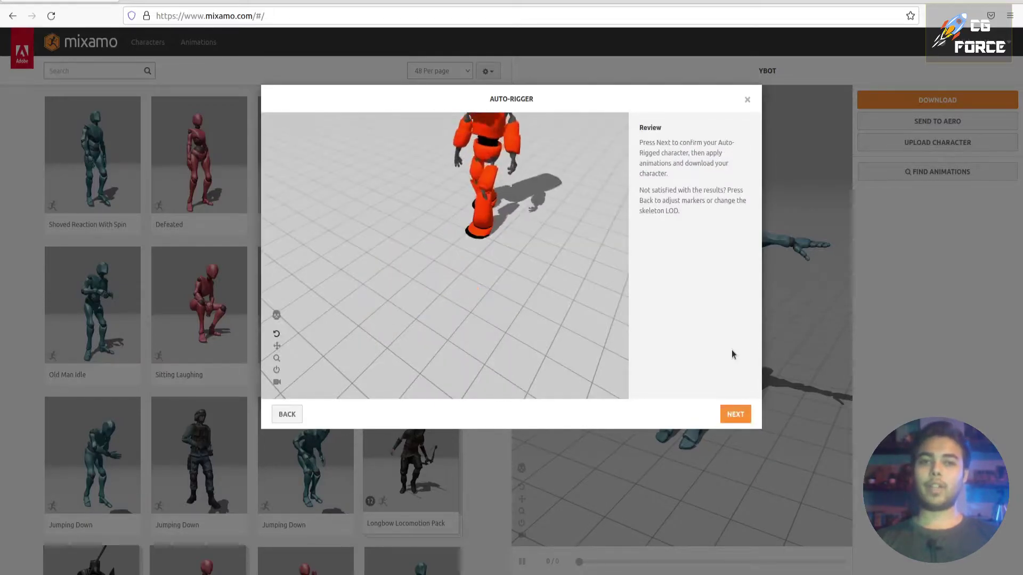
pyautogui.moveTo(513, 177); pyautogui.dragTo(506, 257)
pyautogui.click(735, 413)
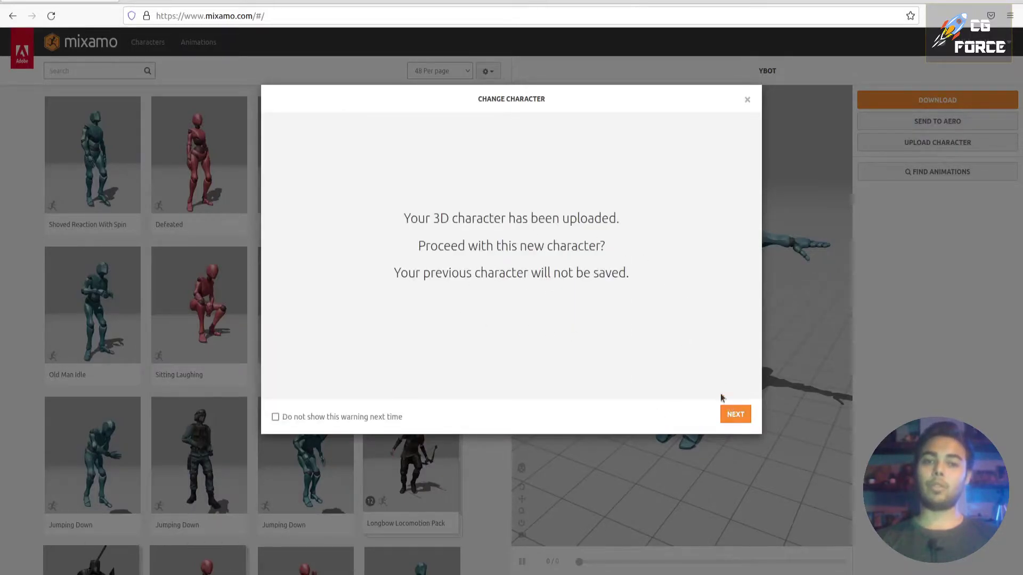
pyautogui.click(735, 414)
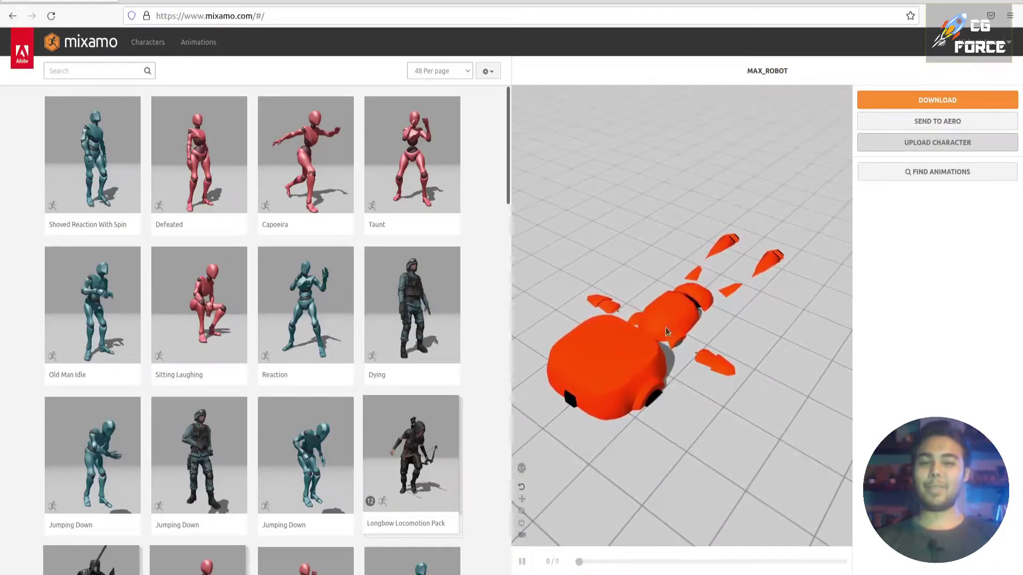
# - Preview Shoved Reaction With Spin, then search 'standard walk' and apply Standard Walk
pyautogui.click(117, 173)
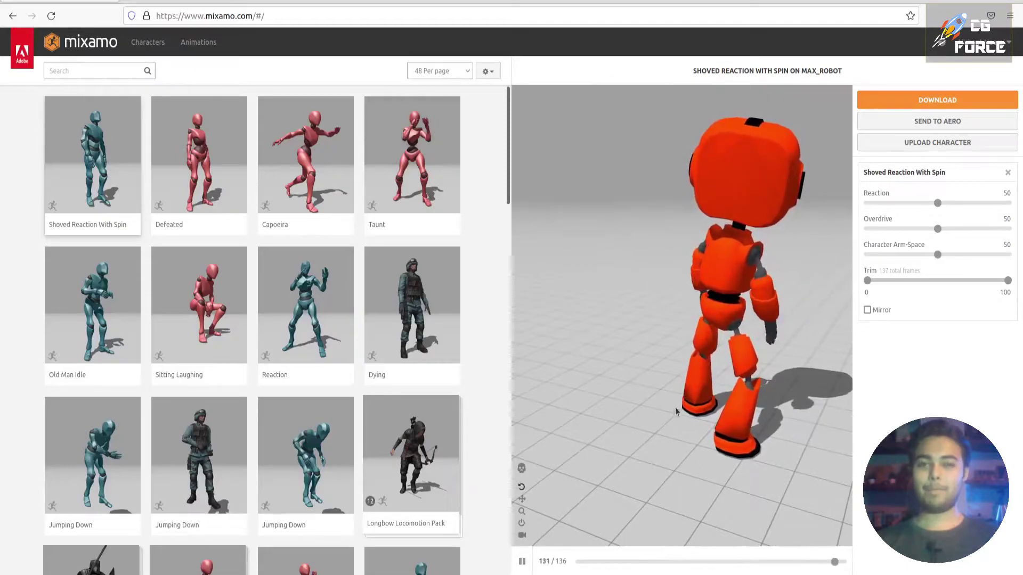
pyautogui.click(100, 71)
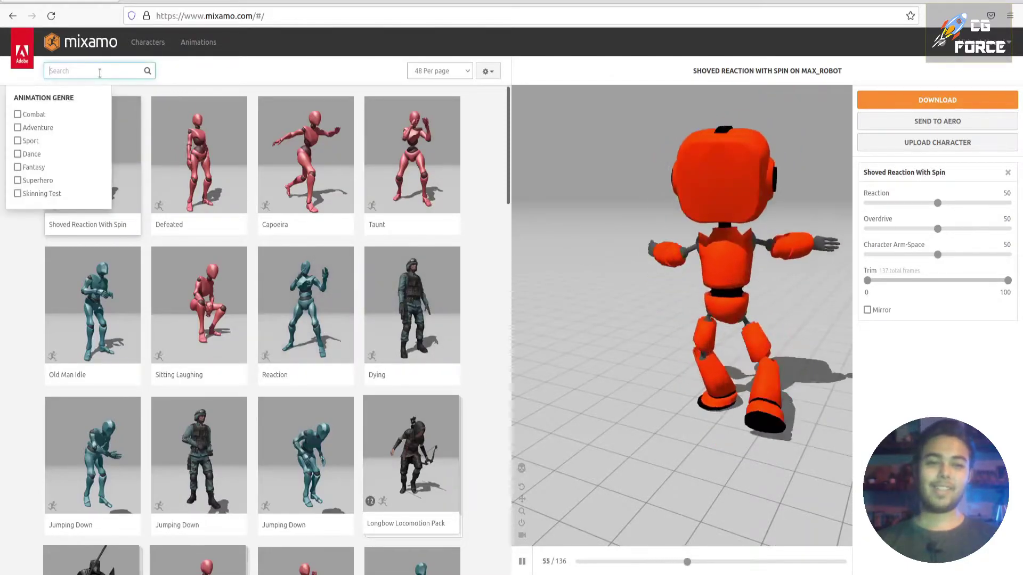
pyautogui.write('standard walk')
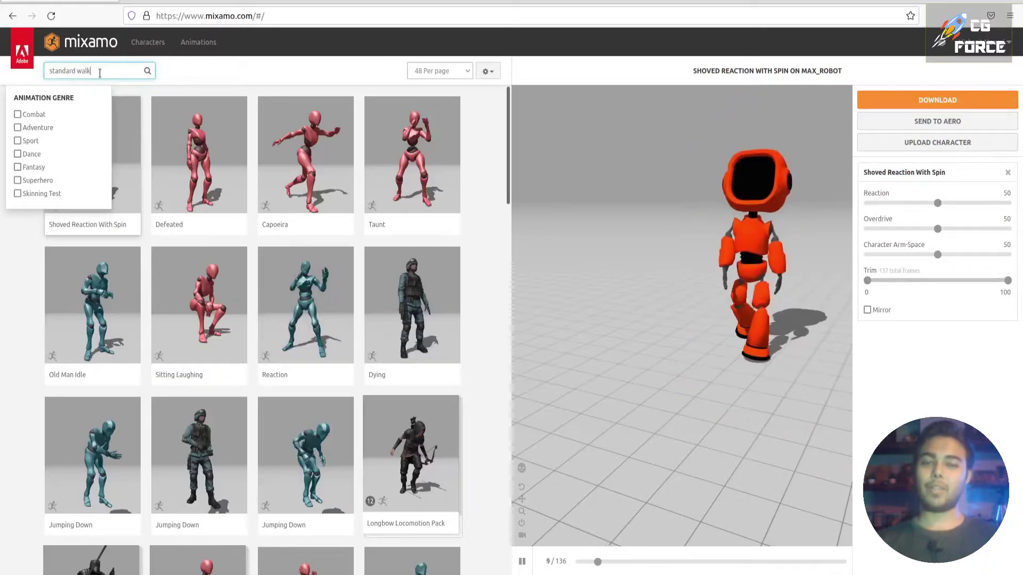
pyautogui.press('Return')
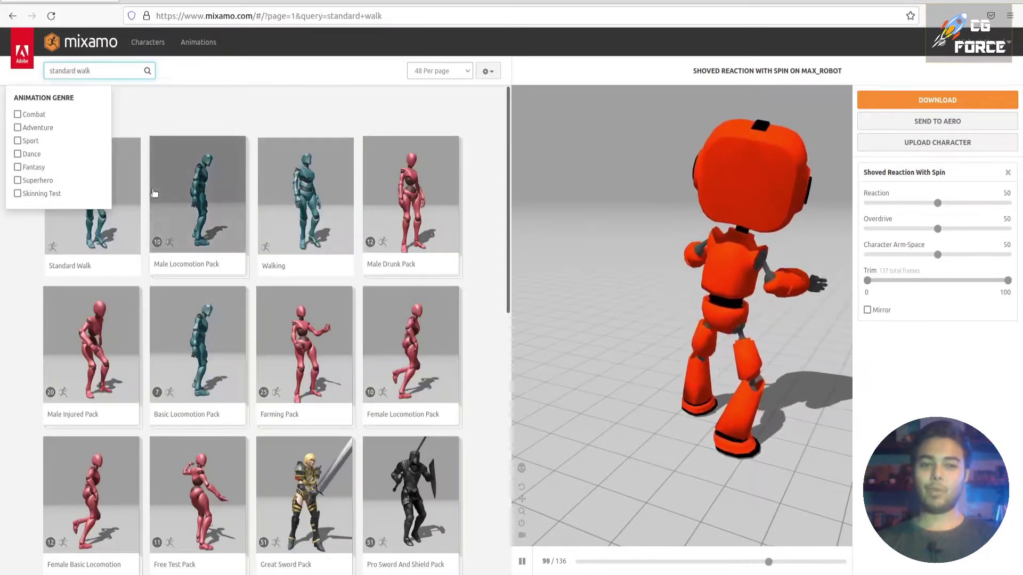
pyautogui.click(131, 193)
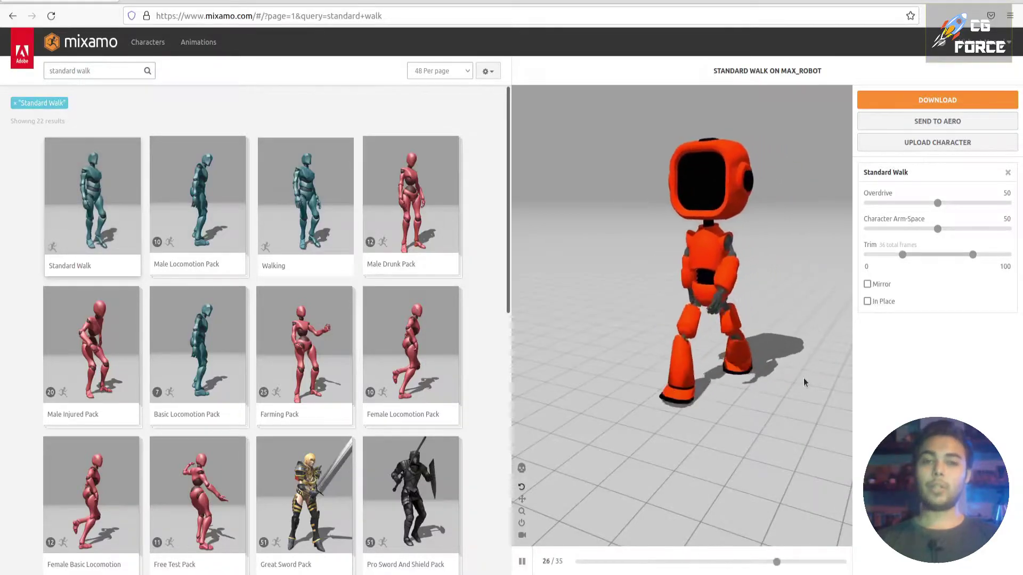
# - Play and pause the walk preview, then remove the walk from the robot
pyautogui.press('Tab')
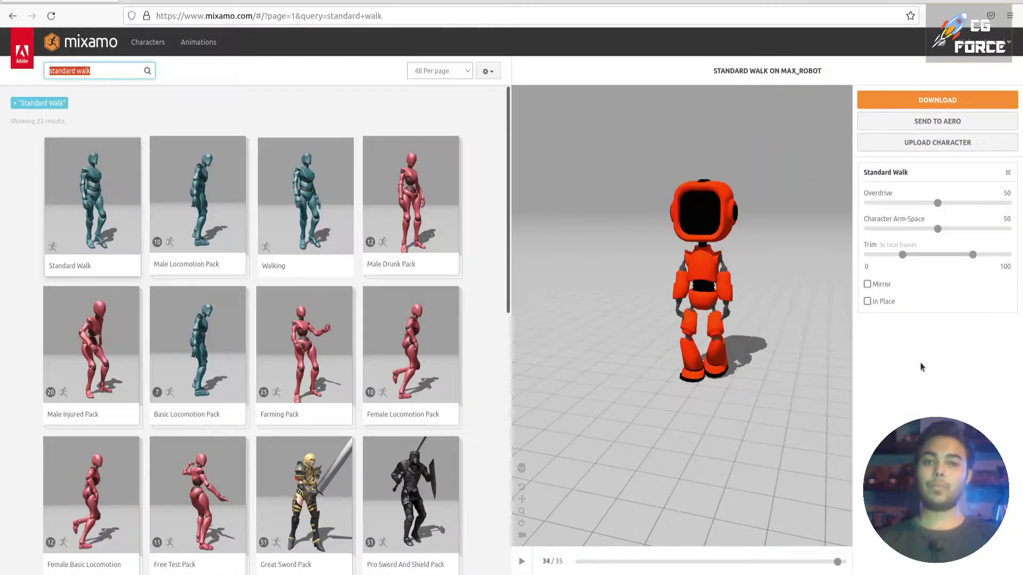
pyautogui.click(522, 562)
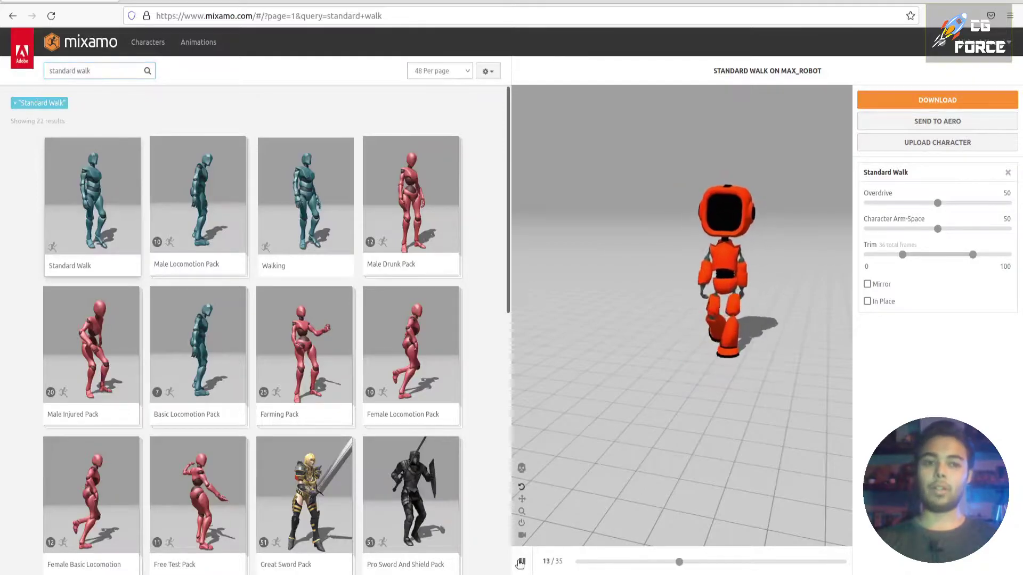
pyautogui.click(521, 562)
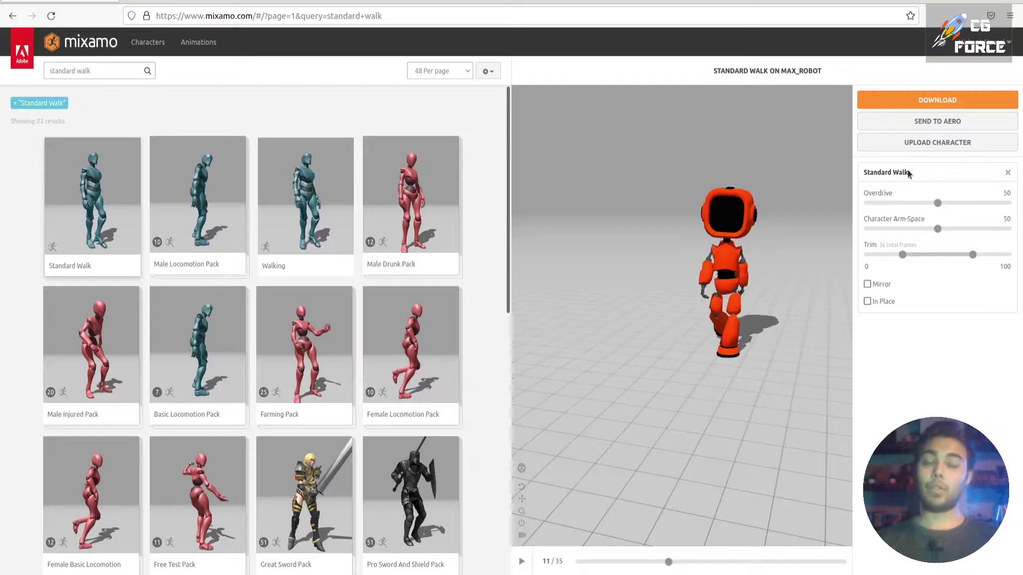
pyautogui.click(1008, 173)
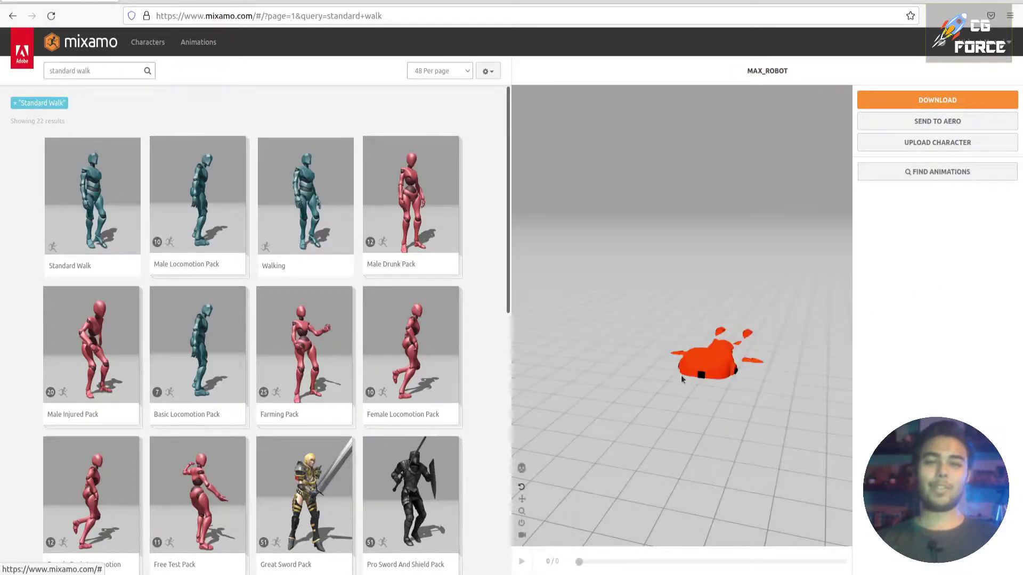
# - Download the robot in FBX for Unity format with T-pose, then reapply Standard Walk
pyautogui.moveTo(706, 410)
pyautogui.mouseDown()
pyautogui.moveTo(706, 396)
pyautogui.moveTo(706, 428)
pyautogui.mouseUp()
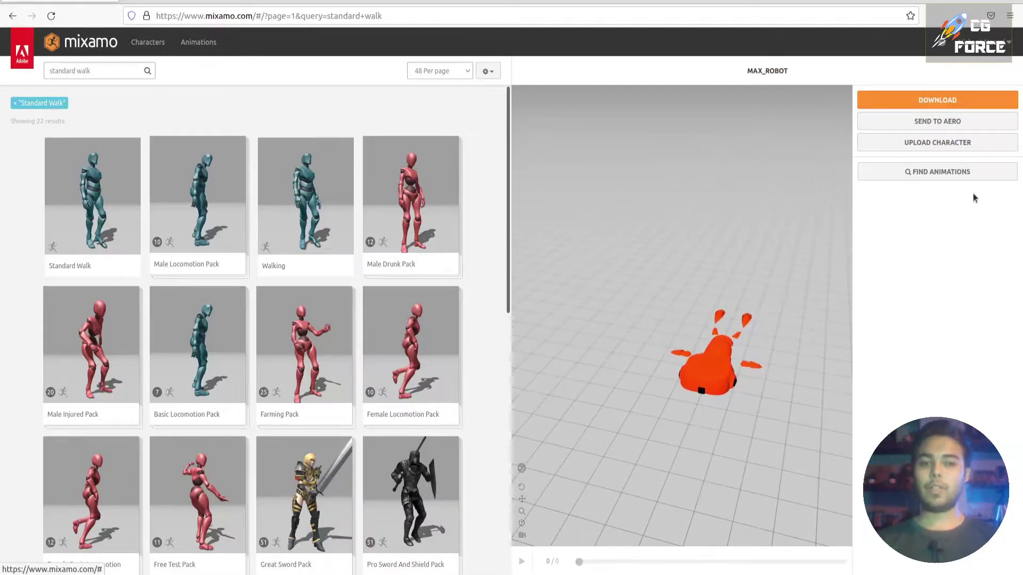
pyautogui.click(967, 103)
pyautogui.click(484, 148)
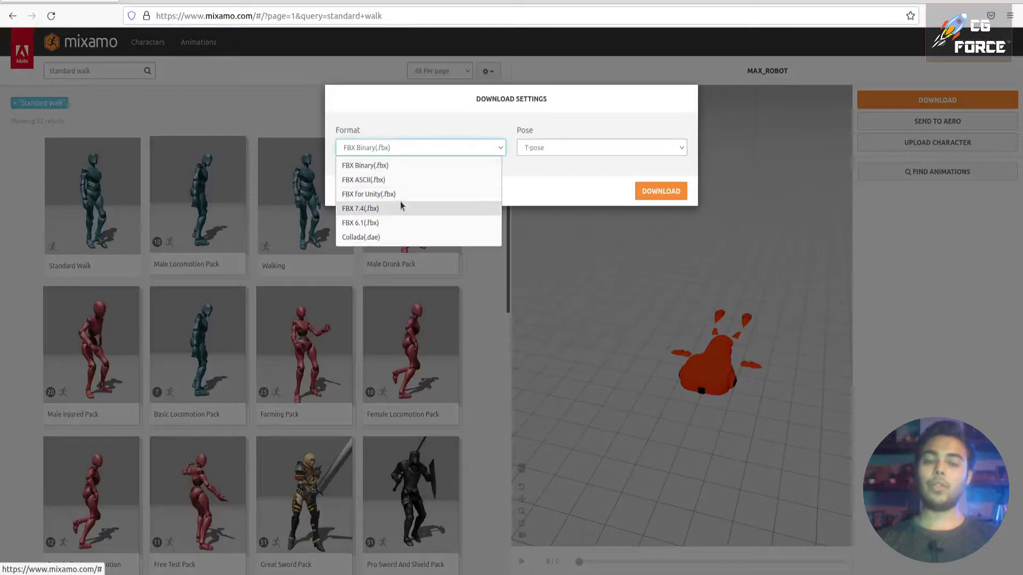
pyautogui.click(412, 194)
pyautogui.click(620, 142)
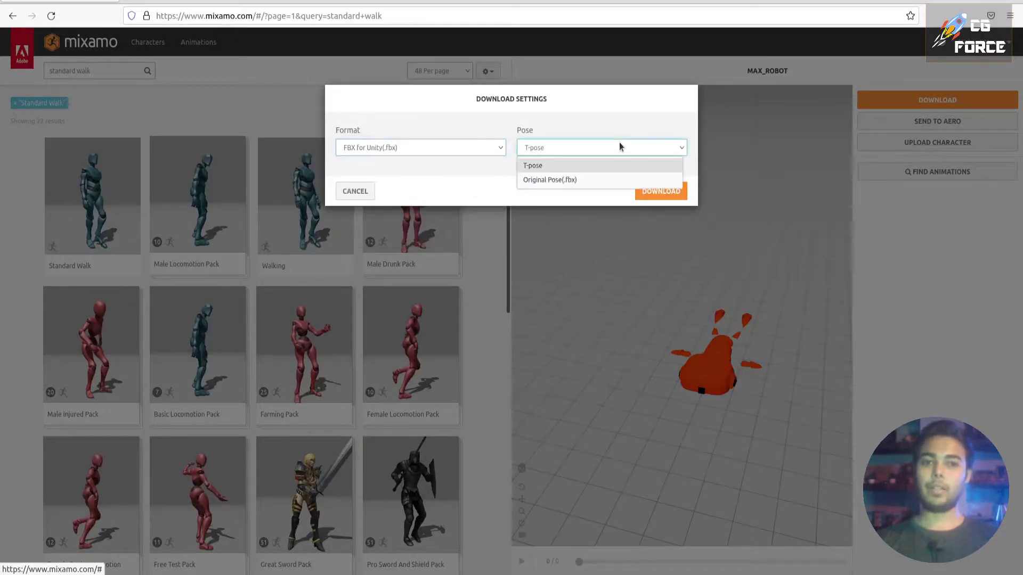
pyautogui.click(529, 161)
pyautogui.click(663, 192)
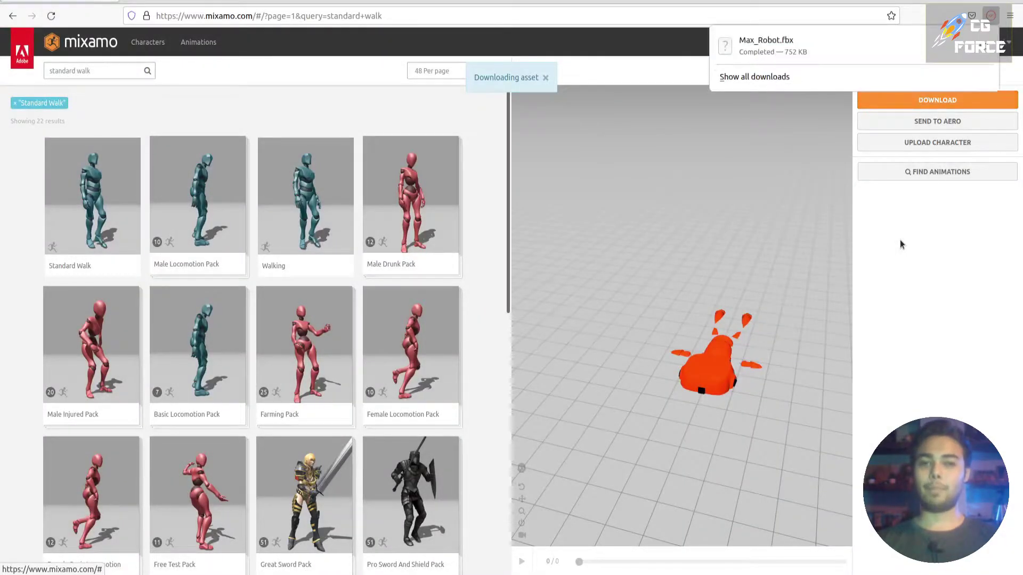
pyautogui.click(83, 228)
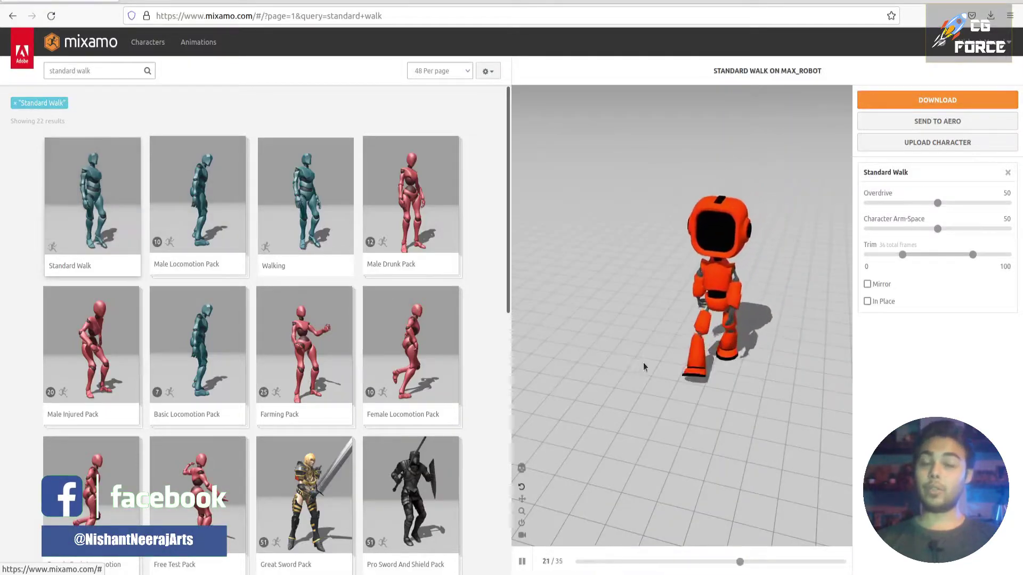
# - Review the walk preview and set the walk download's skin option to Without Skin
pyautogui.click(522, 561)
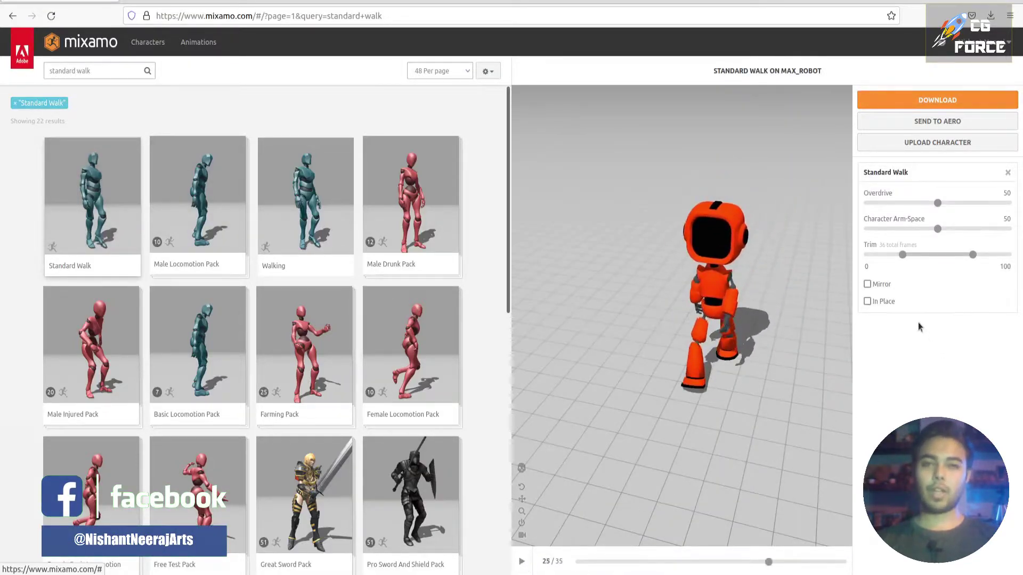
pyautogui.moveTo(848, 347); pyautogui.dragTo(832, 331)
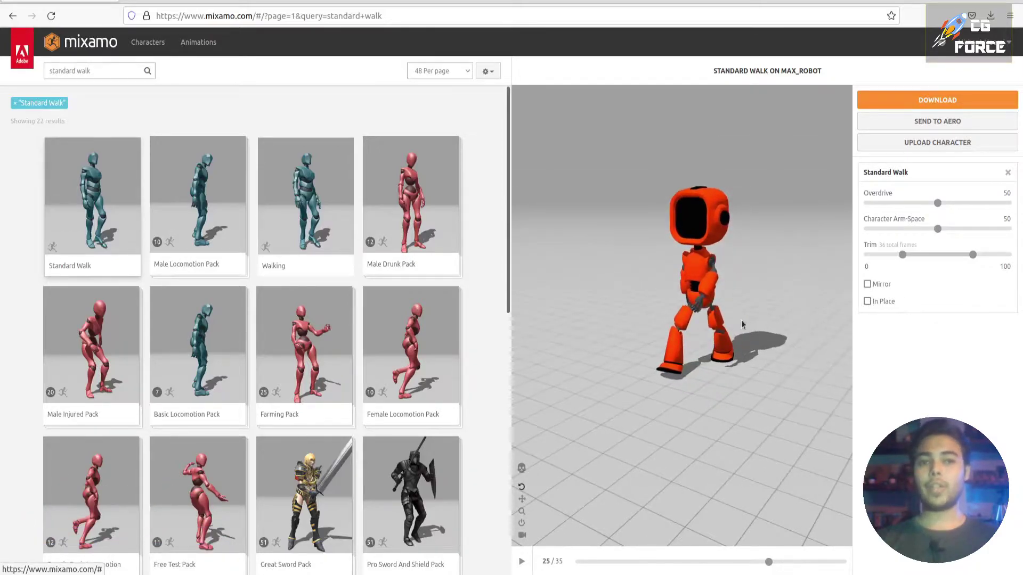
pyautogui.click(521, 563)
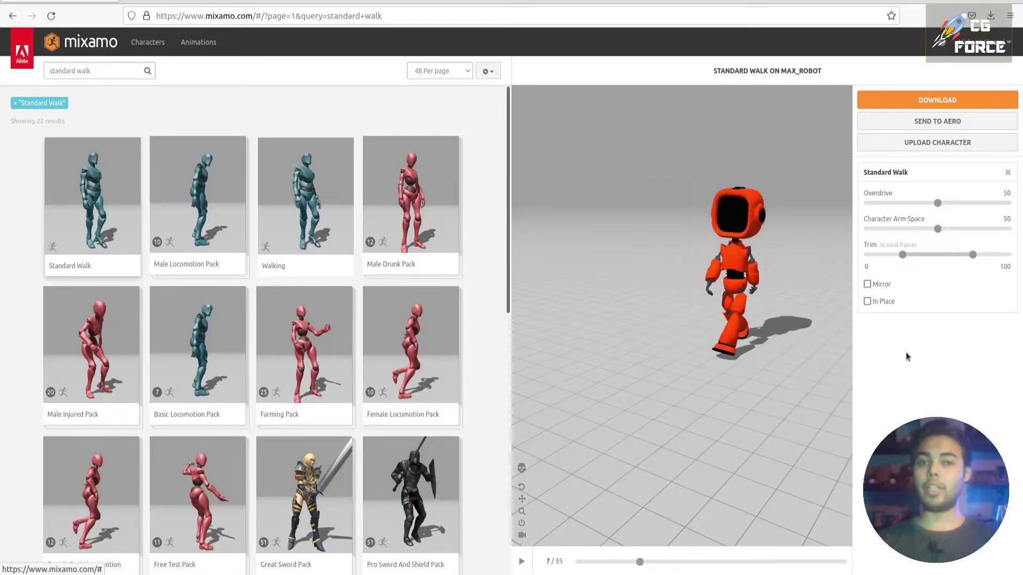
pyautogui.click(958, 104)
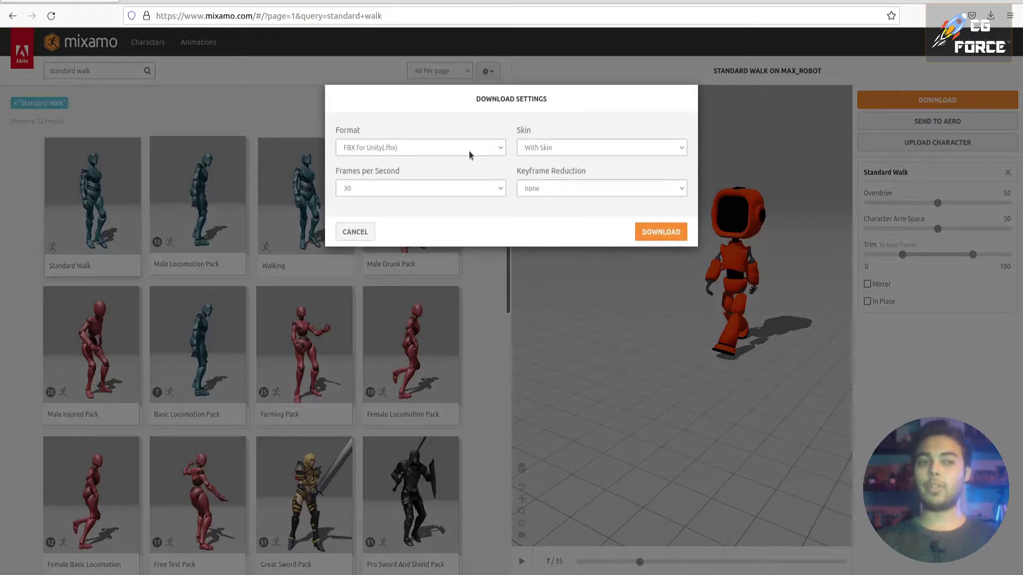
pyautogui.click(596, 148)
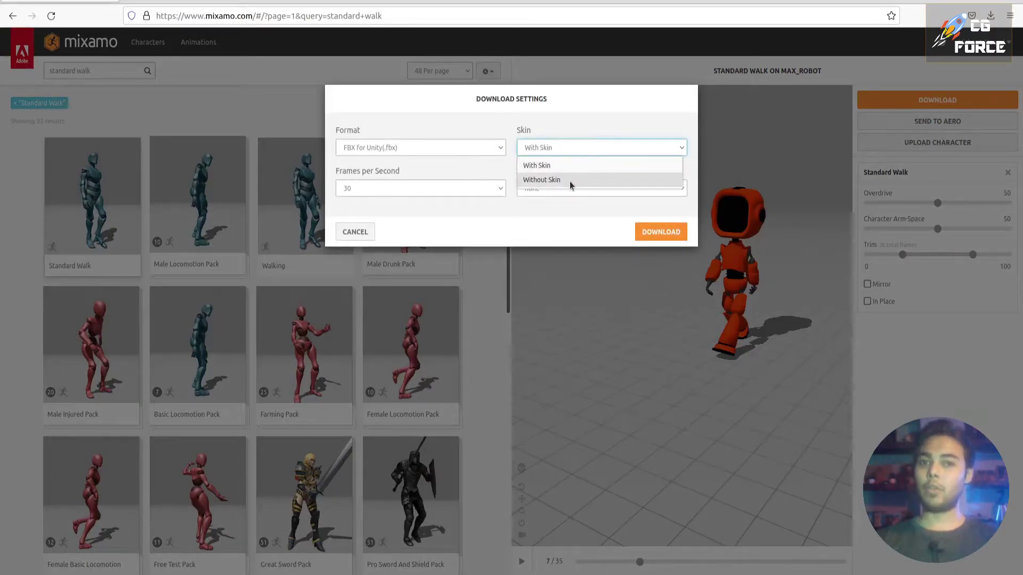
pyautogui.click(571, 182)
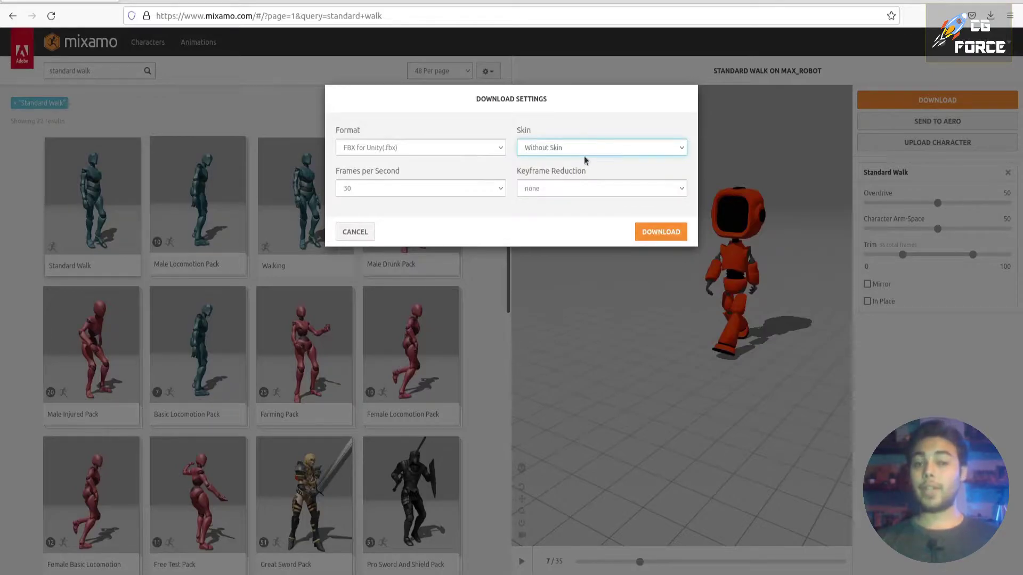
# - Keep 30 fps with no keyframe reduction, download the walk, then pause the Wave Hip Hop Dance preview
pyautogui.click(462, 188)
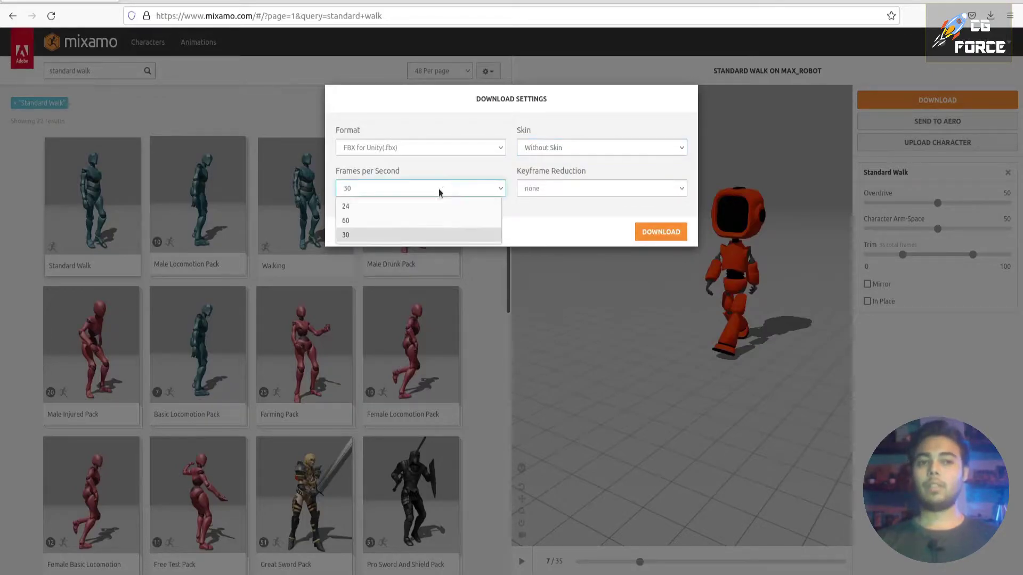
pyautogui.click(394, 236)
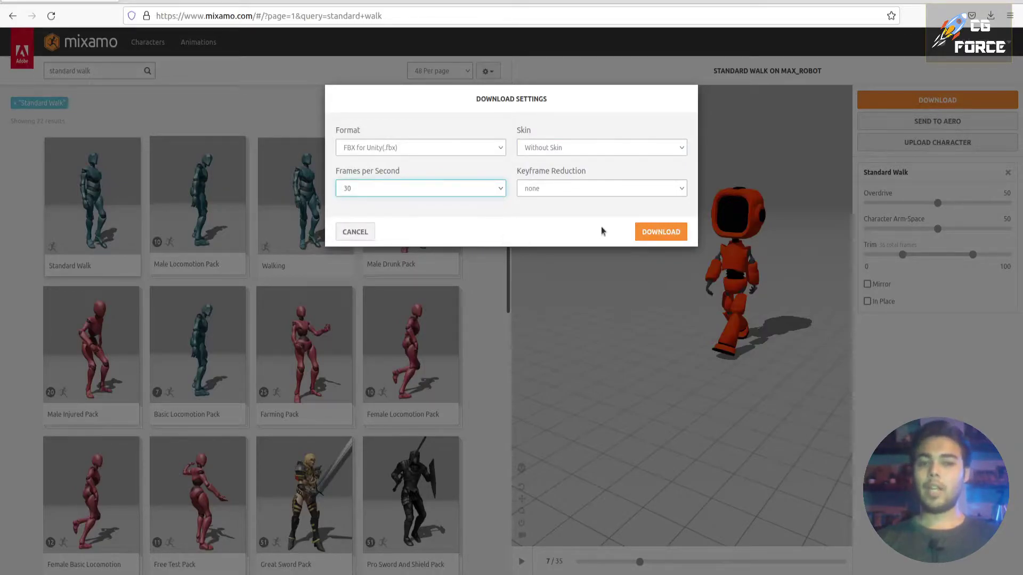
pyautogui.click(560, 190)
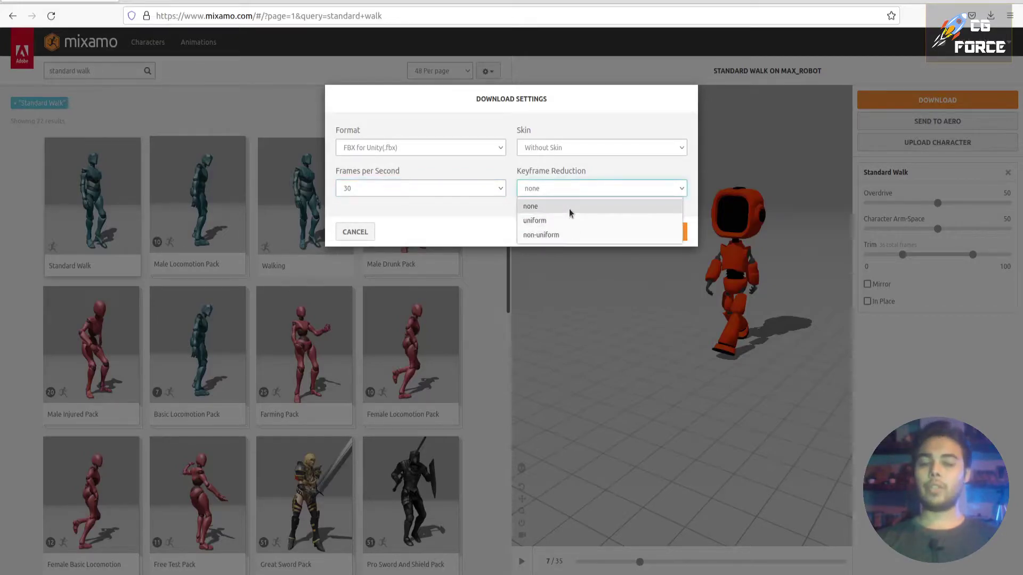
pyautogui.click(560, 207)
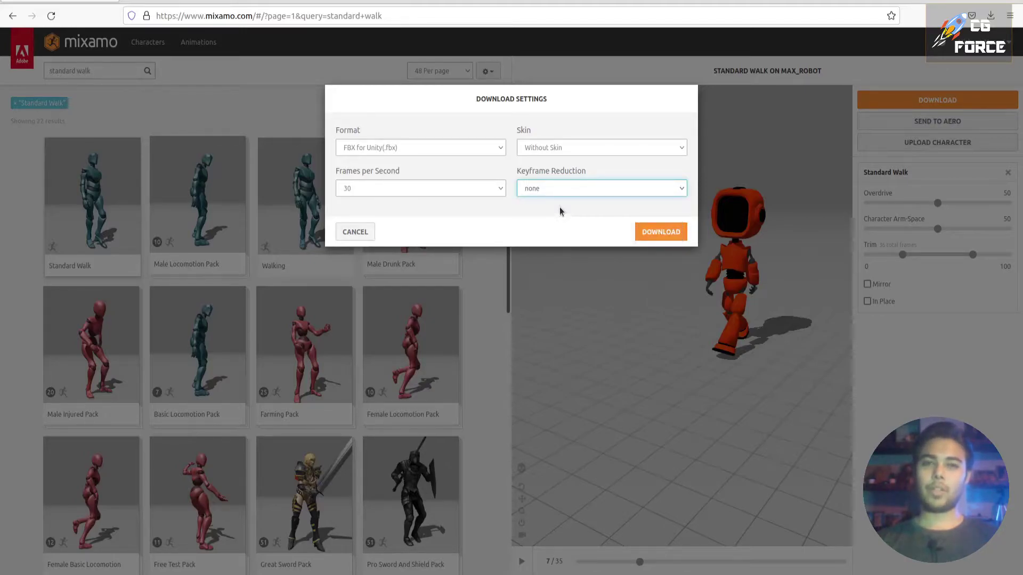
pyautogui.click(661, 232)
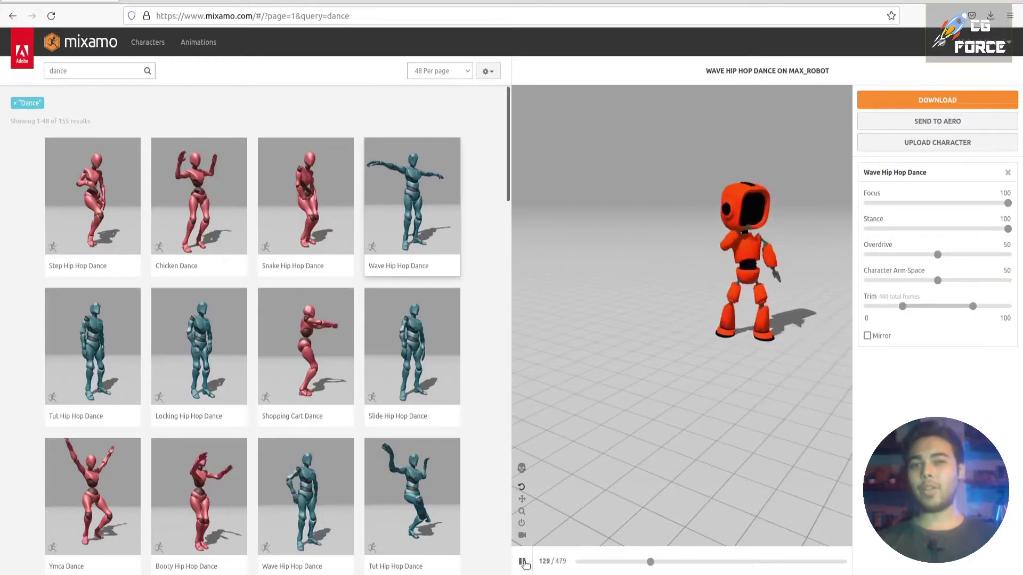
pyautogui.click(522, 562)
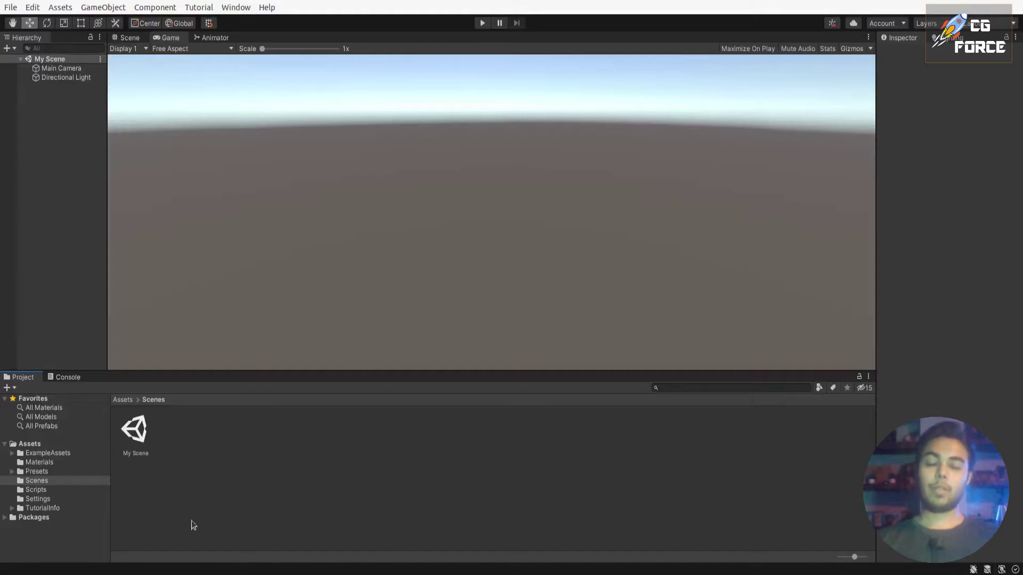
# - Import Max_Robot.fbx from the downloads folder into Scenes and expand its sub-assets
pyautogui.click(180, 565)
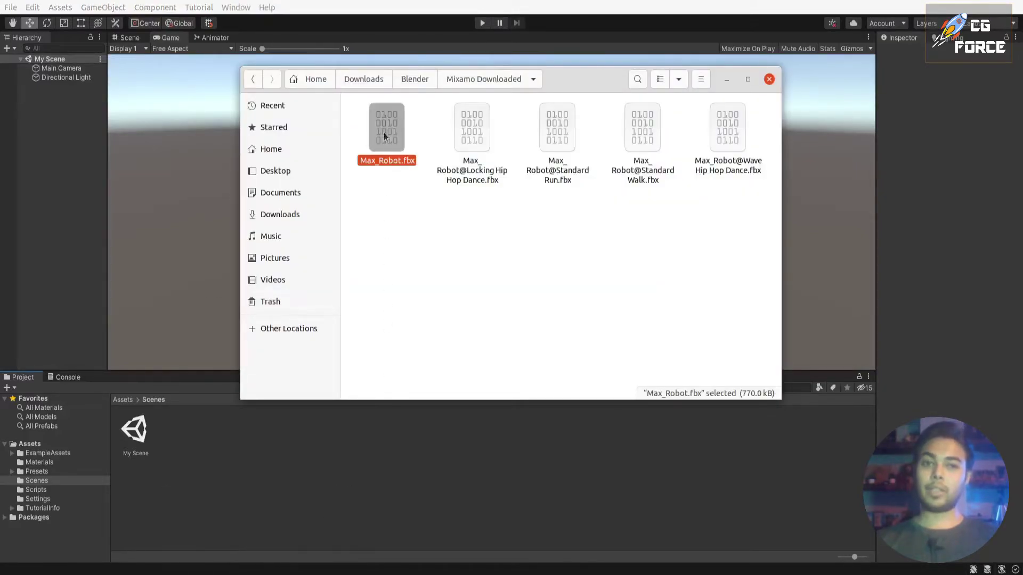
pyautogui.moveTo(386, 136); pyautogui.dragTo(308, 507)
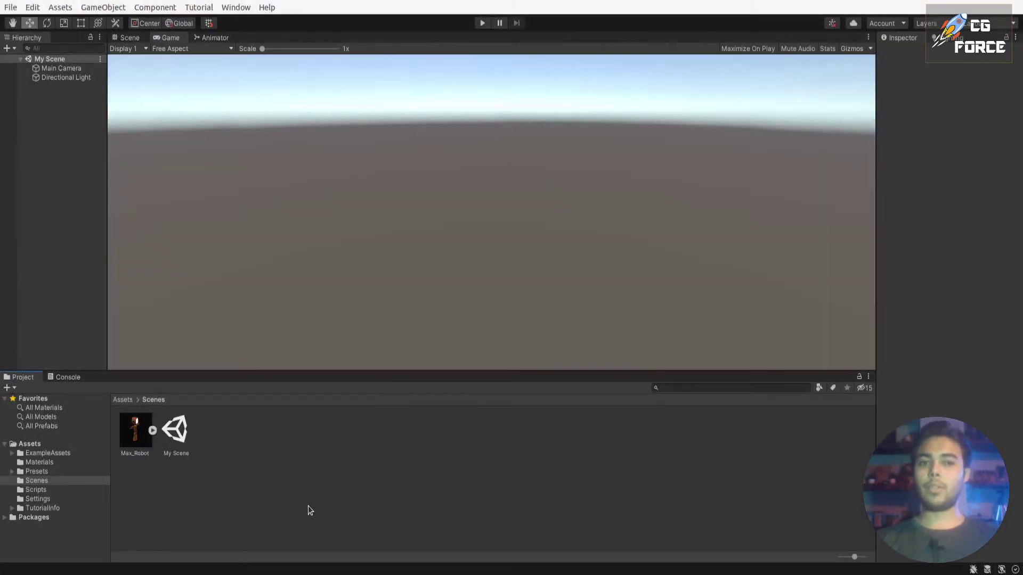
pyautogui.click(133, 441)
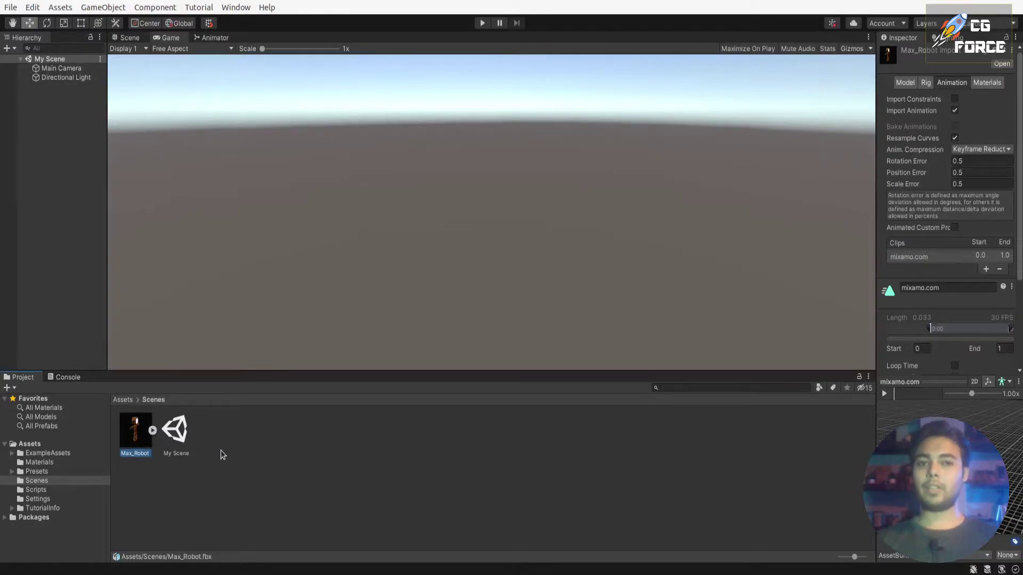
pyautogui.click(153, 431)
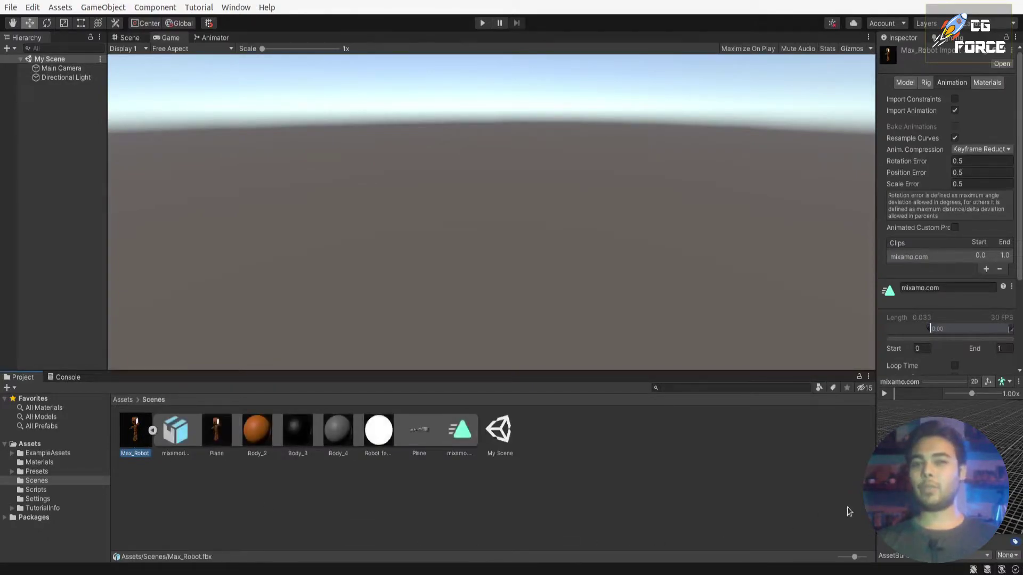
# - Inspect the Plane, Body_2 and Robot face sub-assets, and preview the mixamo.com clip
pyautogui.click(216, 445)
pyautogui.click(258, 432)
pyautogui.click(378, 432)
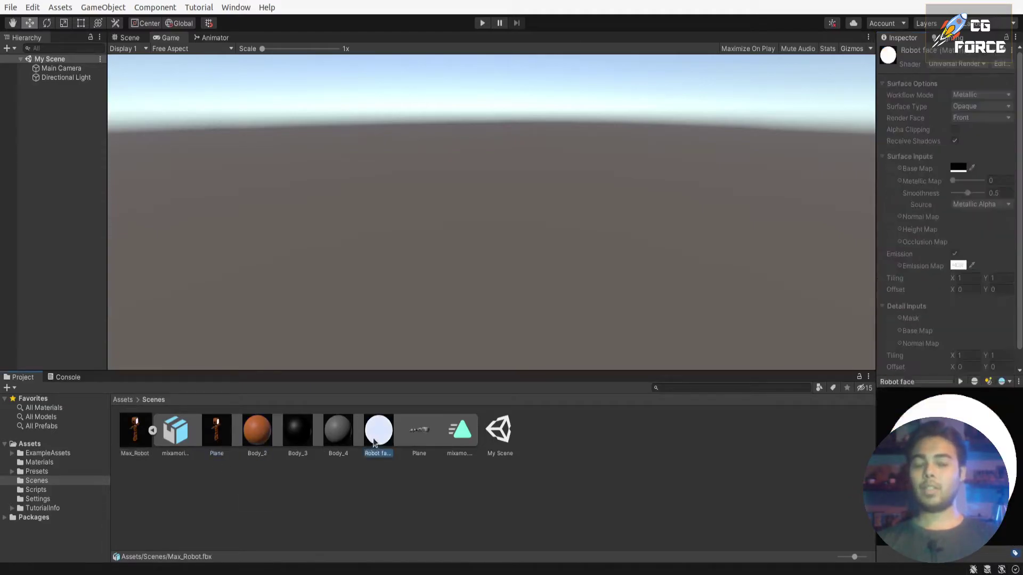
pyautogui.click(420, 441)
pyautogui.click(457, 436)
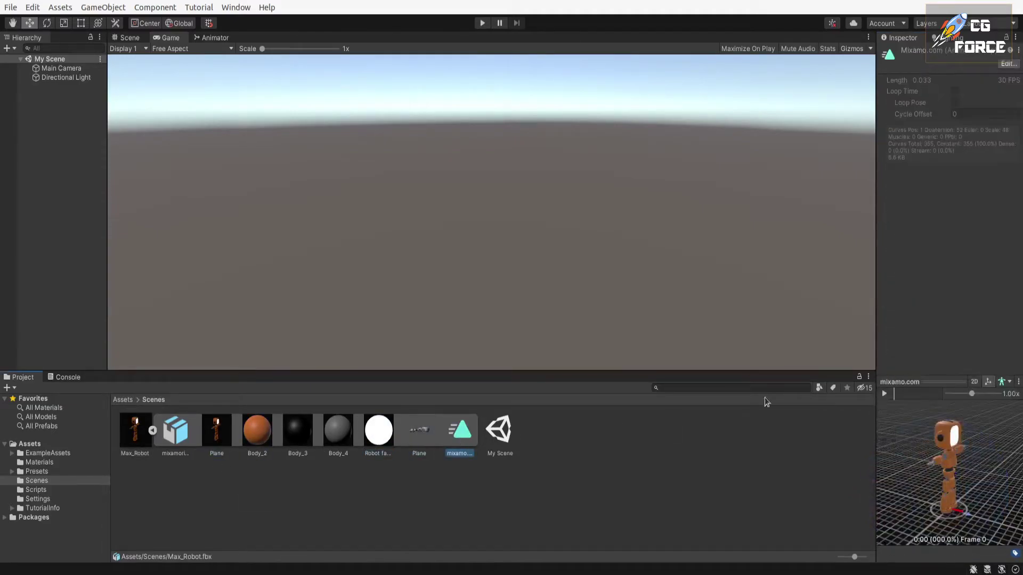
pyautogui.click(885, 393)
pyautogui.click(885, 394)
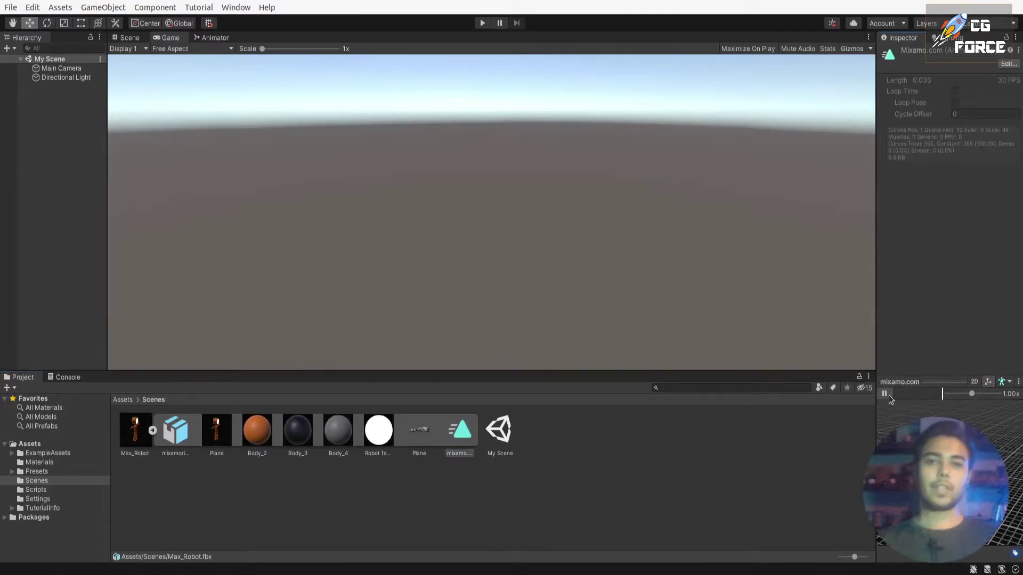
# - Change Max_Robot's rig Animation Type from Generic to Humanoid
pyautogui.click(136, 432)
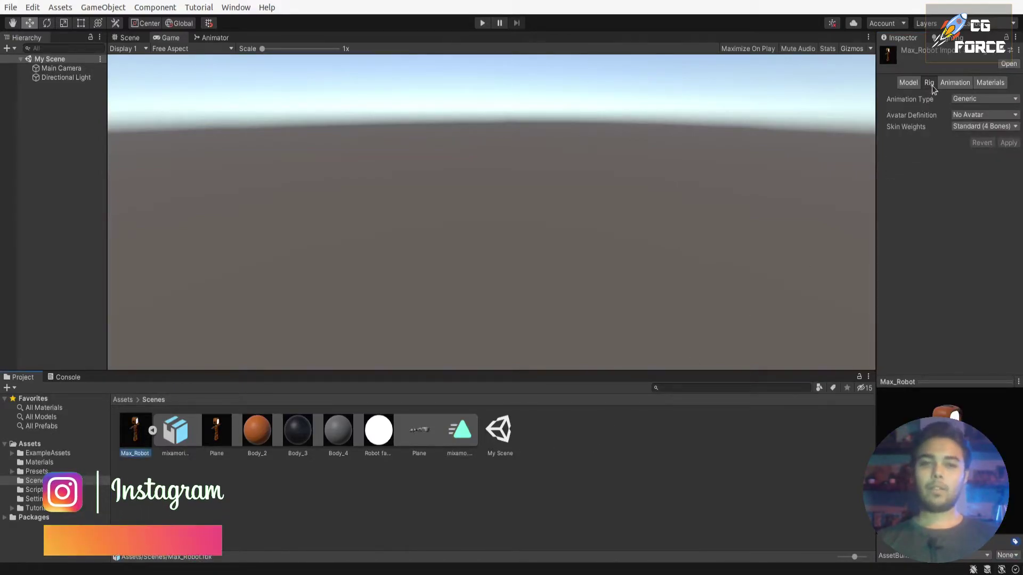
pyautogui.click(1001, 100)
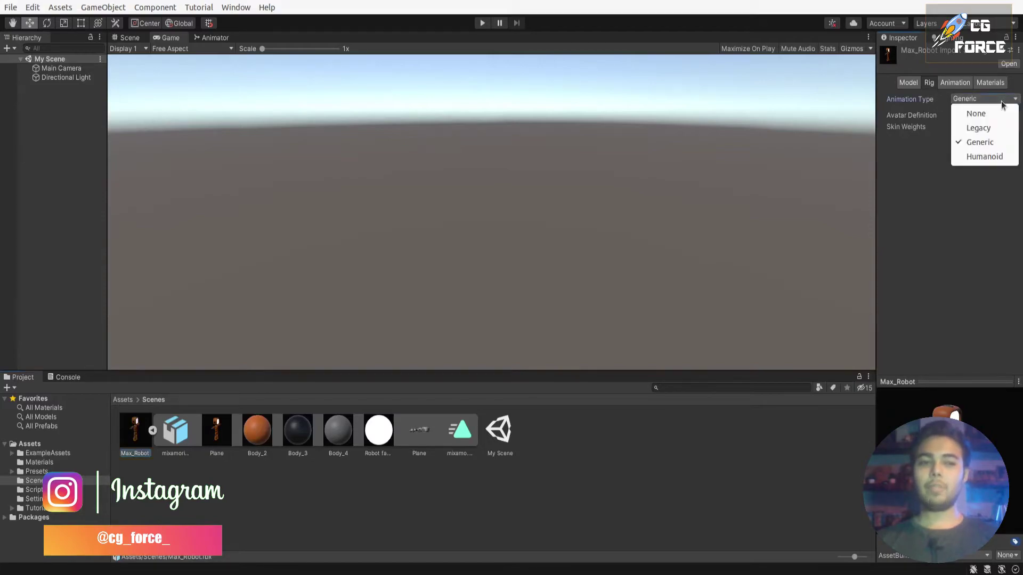
pyautogui.click(994, 156)
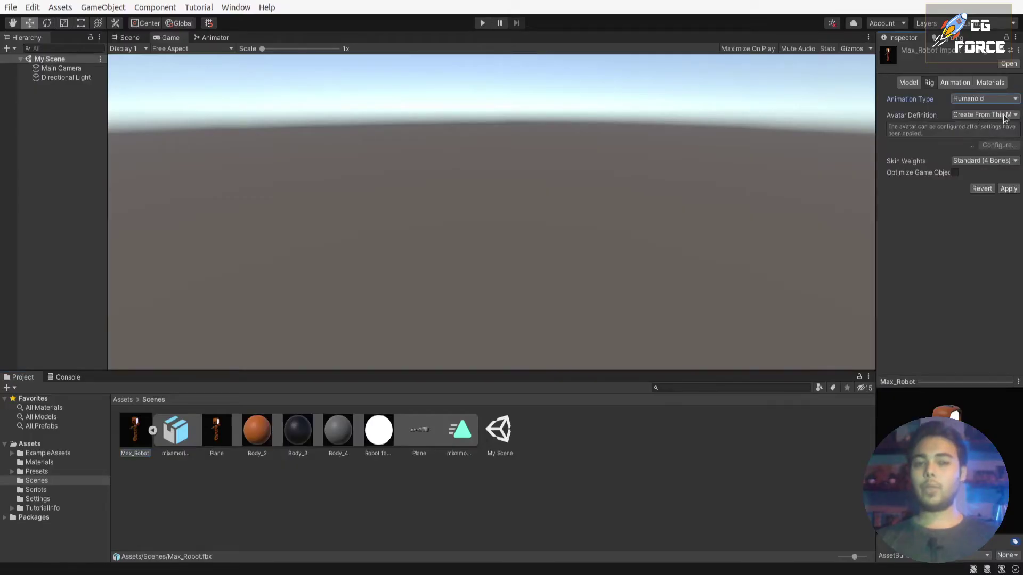
# - Apply the Humanoid rig with Avatar Definition Create From This Model and inspect the new avatar
pyautogui.click(1004, 115)
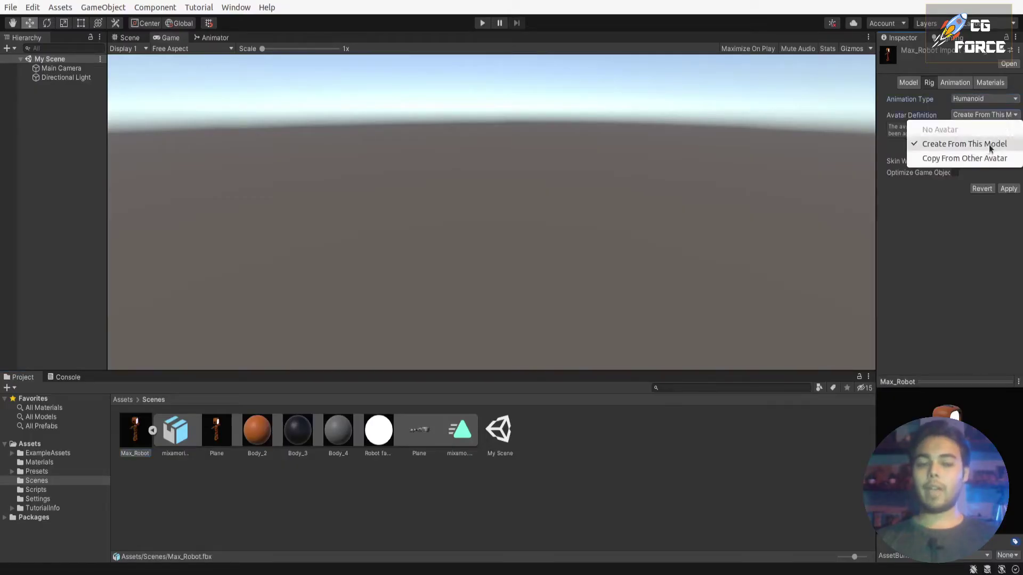
pyautogui.click(975, 143)
pyautogui.click(1009, 189)
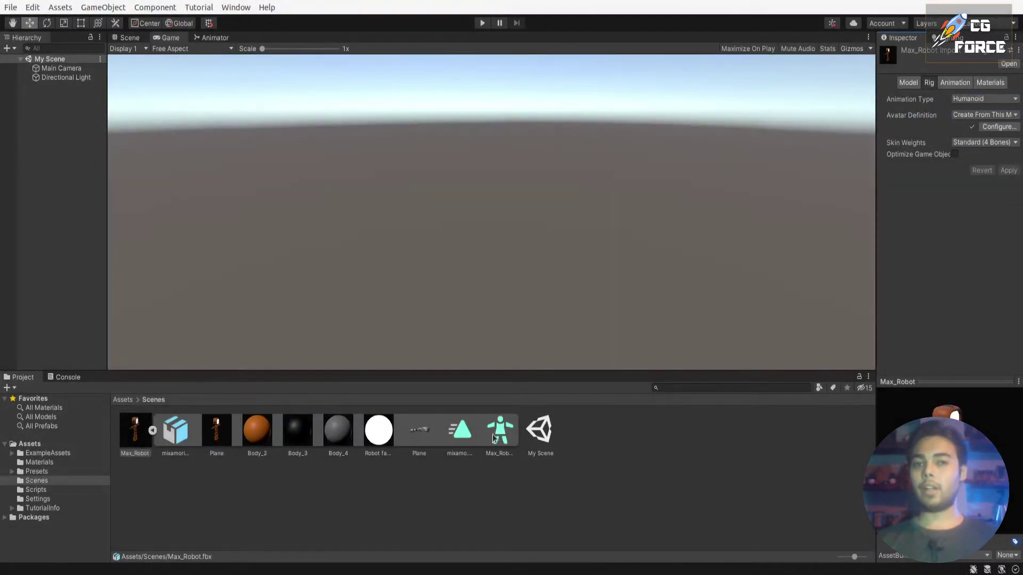
pyautogui.click(504, 434)
# - Review Max_Robot's Animation import settings down to the Root Transform options
pyautogui.click(128, 438)
pyautogui.click(944, 82)
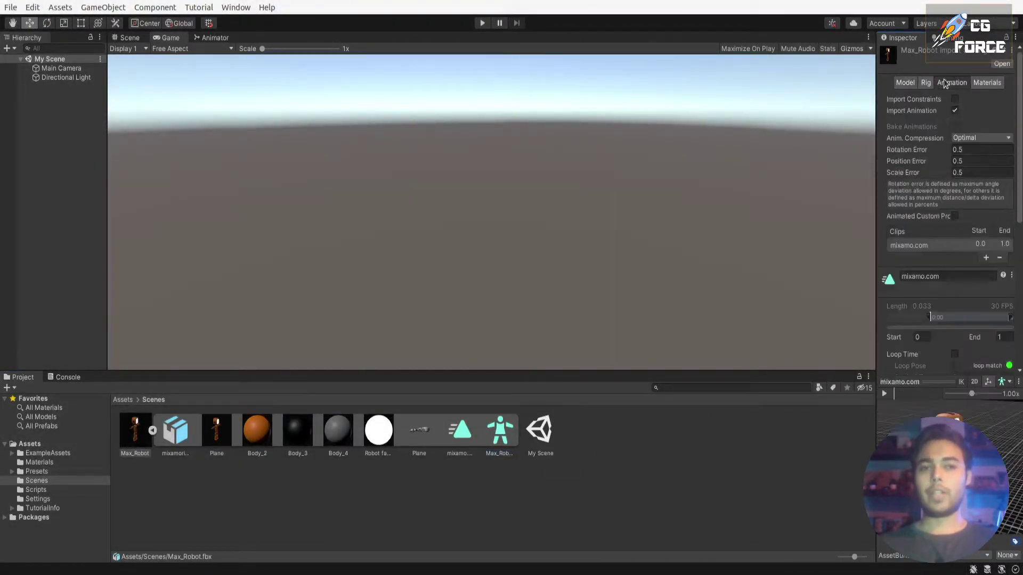
pyautogui.scroll(-10, 913, 181)
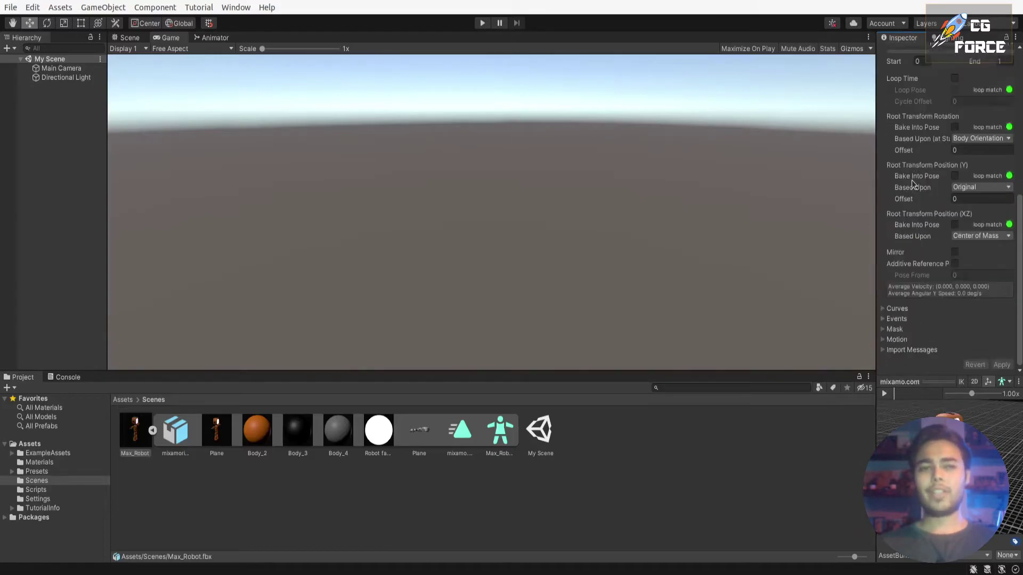
pyautogui.scroll(5, 914, 141)
pyautogui.scroll(-4, 898, 281)
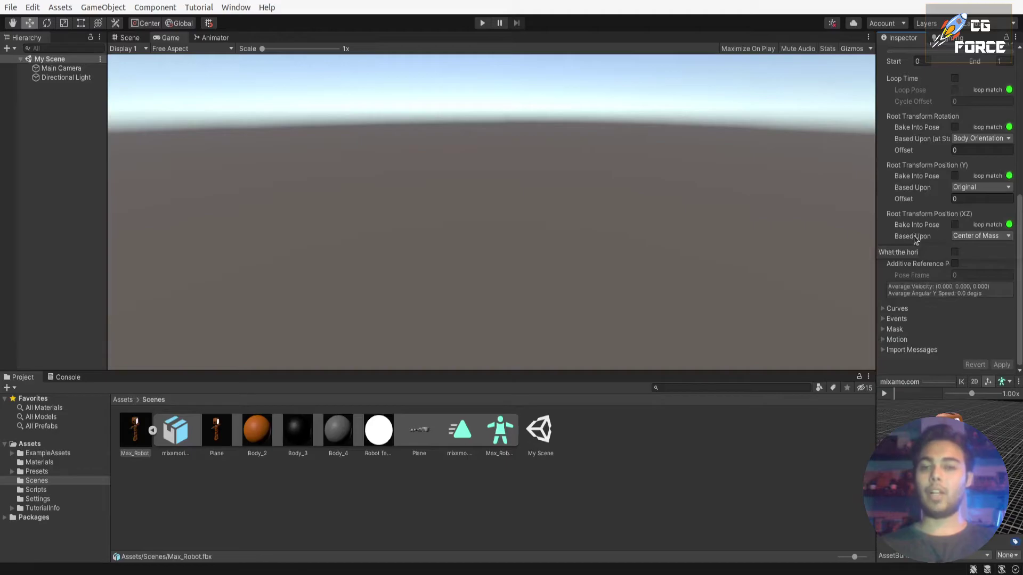
# - Extract Max_Robot's embedded materials into a new Max Materials folder
pyautogui.scroll(10, 923, 314)
pyautogui.click(990, 83)
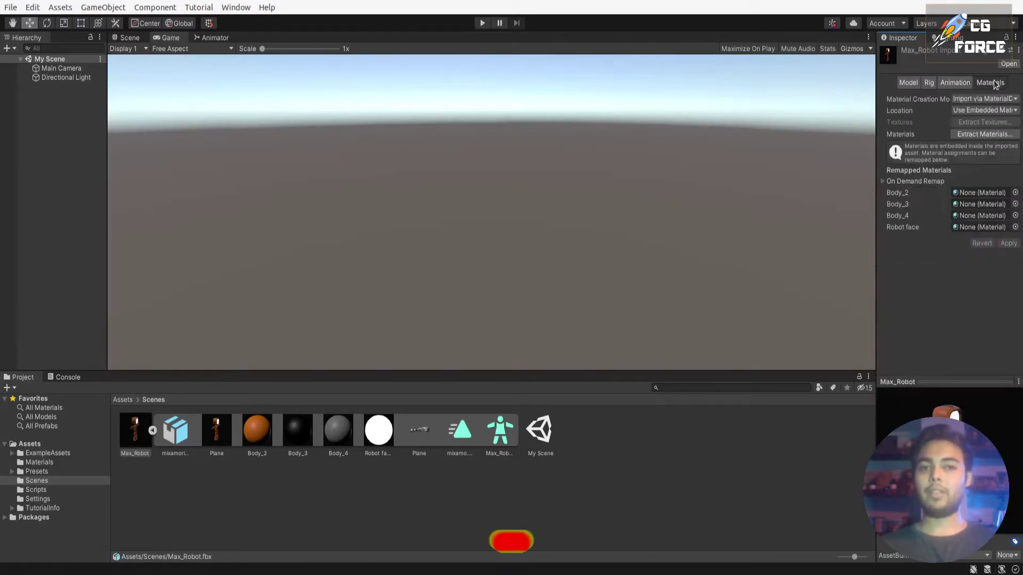
pyautogui.click(1004, 135)
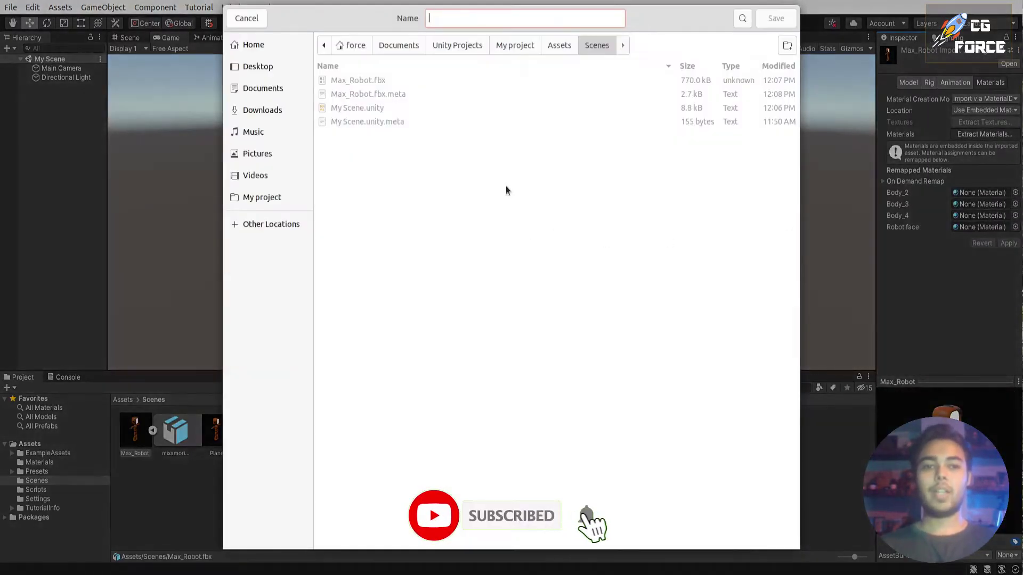
pyautogui.click(787, 48)
pyautogui.write('Max Materials')
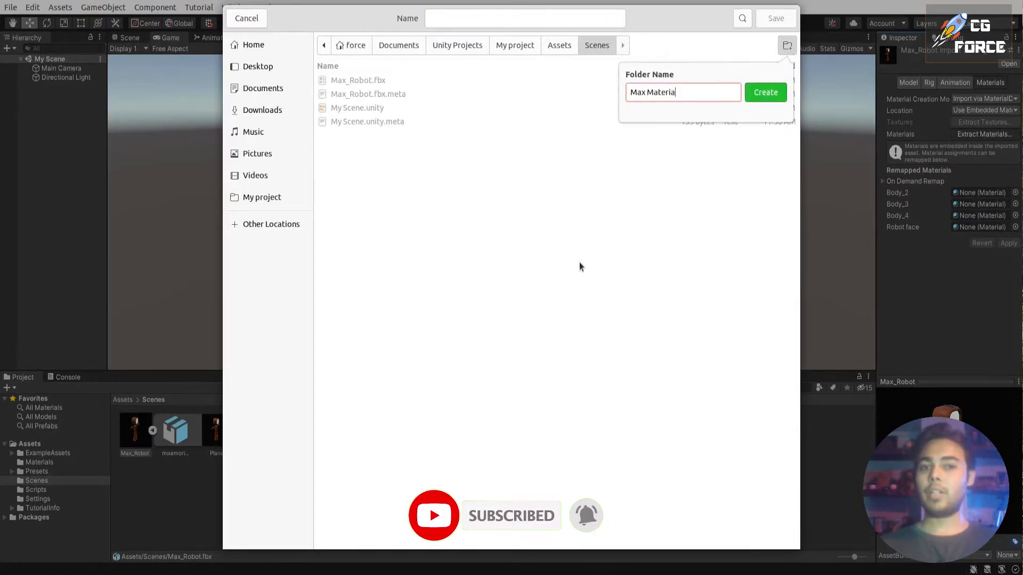
pyautogui.press('Return')
pyautogui.write('MaxMaterials')
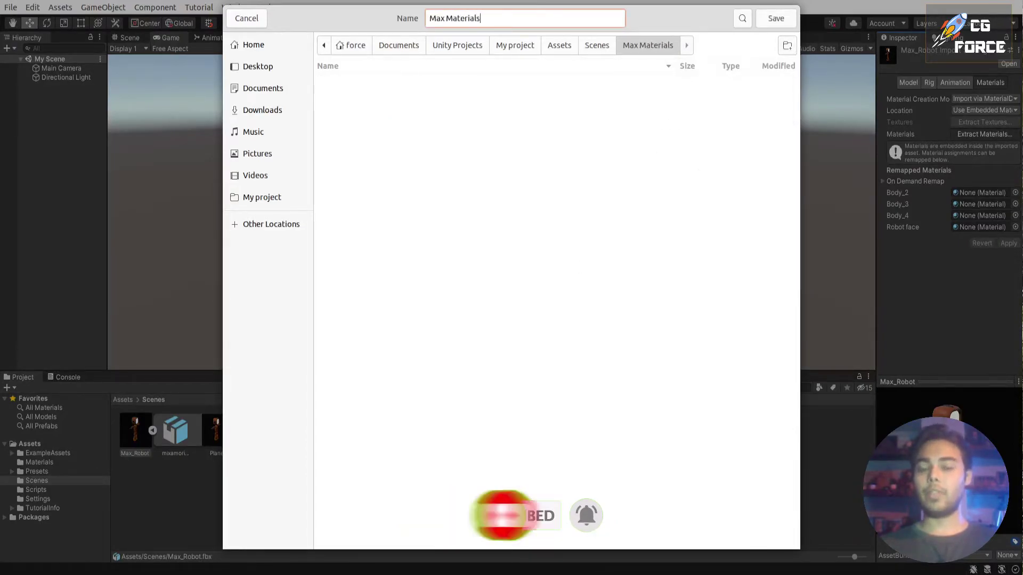
pyautogui.press('Return')
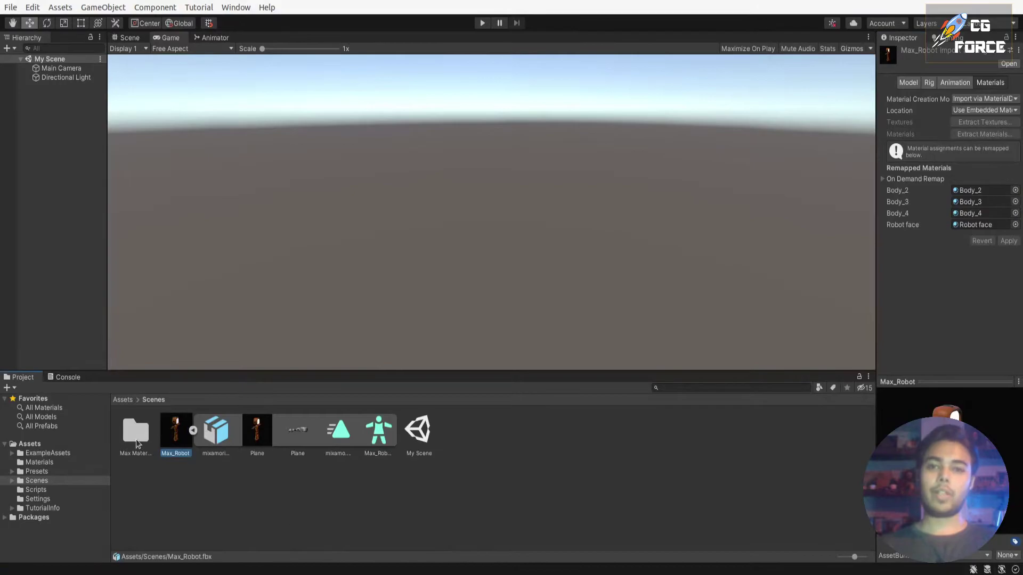
# - Check the Body_2 and Body_4 materials and import Robot_Emissive.png into the Max Materials folder
pyautogui.doubleClick(135, 435)
pyautogui.doubleClick(135, 437)
pyautogui.click(136, 431)
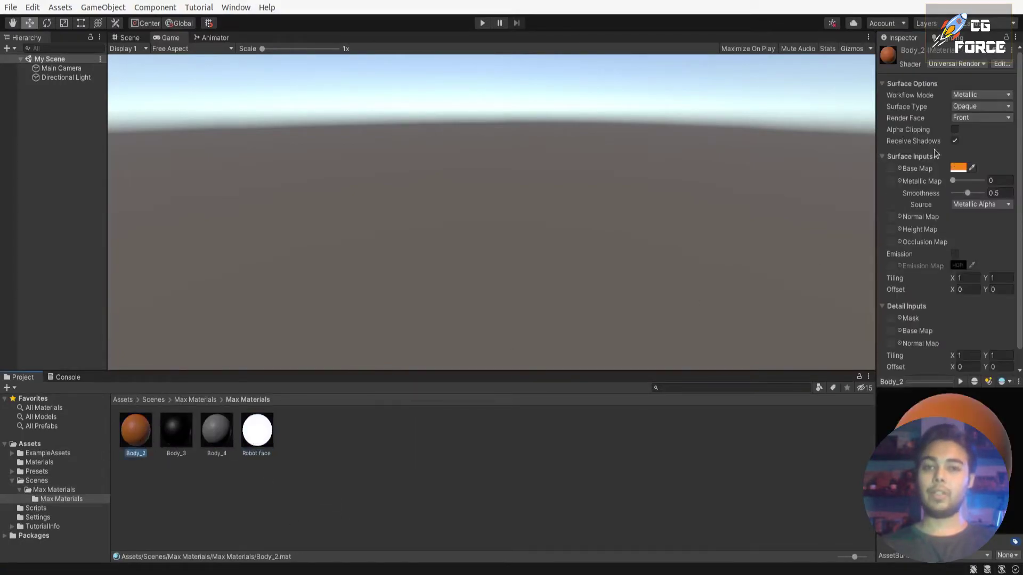
pyautogui.click(216, 429)
pyautogui.hotkey('alt', 'Tab')
pyautogui.moveTo(617, 204); pyautogui.dragTo(387, 451)
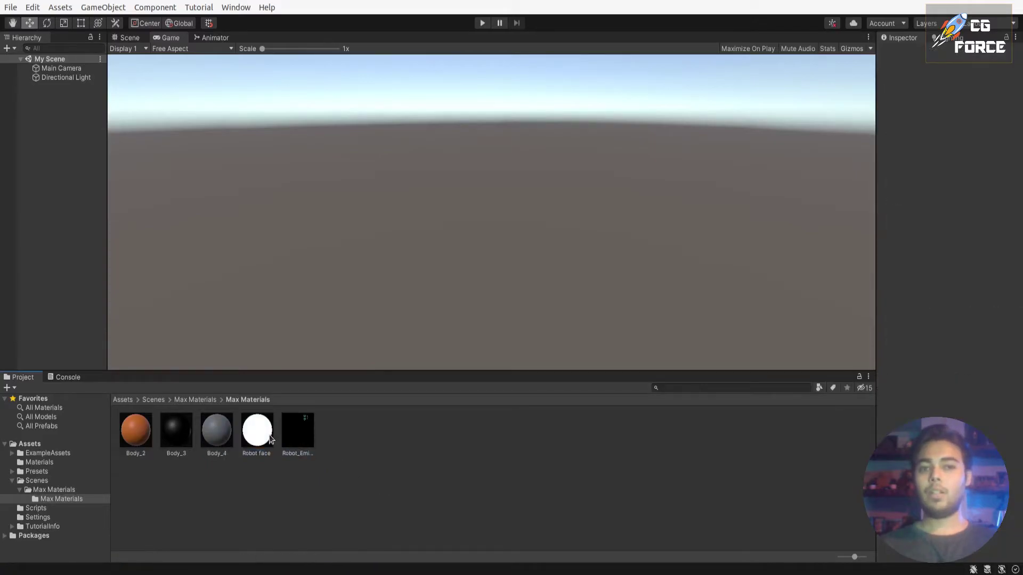
pyautogui.moveTo(256, 431); pyautogui.dragTo(891, 266)
# - Drag the Max_Robot model from the Scenes folder into My Scene's Hierarchy
pyautogui.click(153, 400)
pyautogui.click(176, 431)
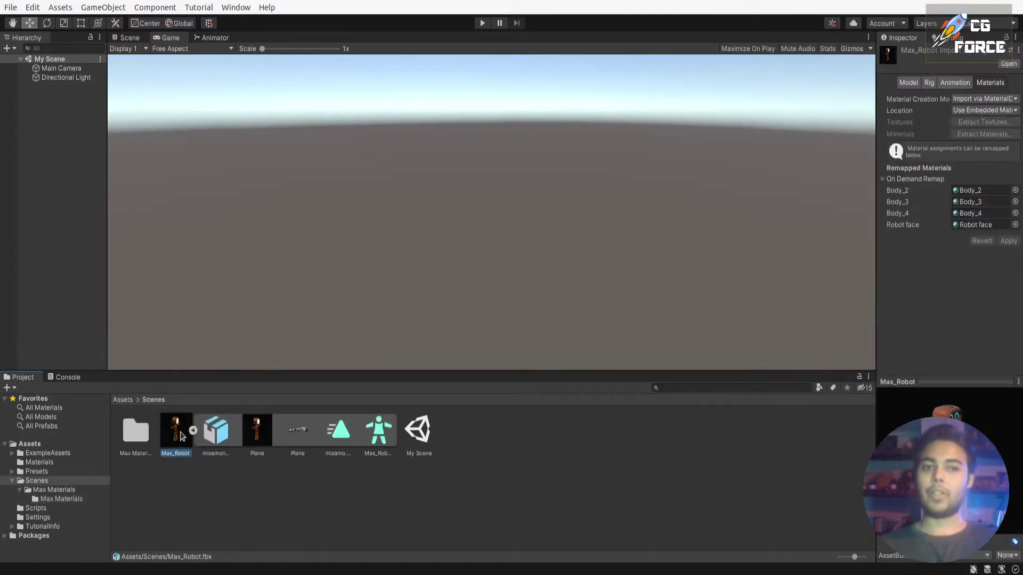
pyautogui.moveTo(175, 430); pyautogui.dragTo(61, 181)
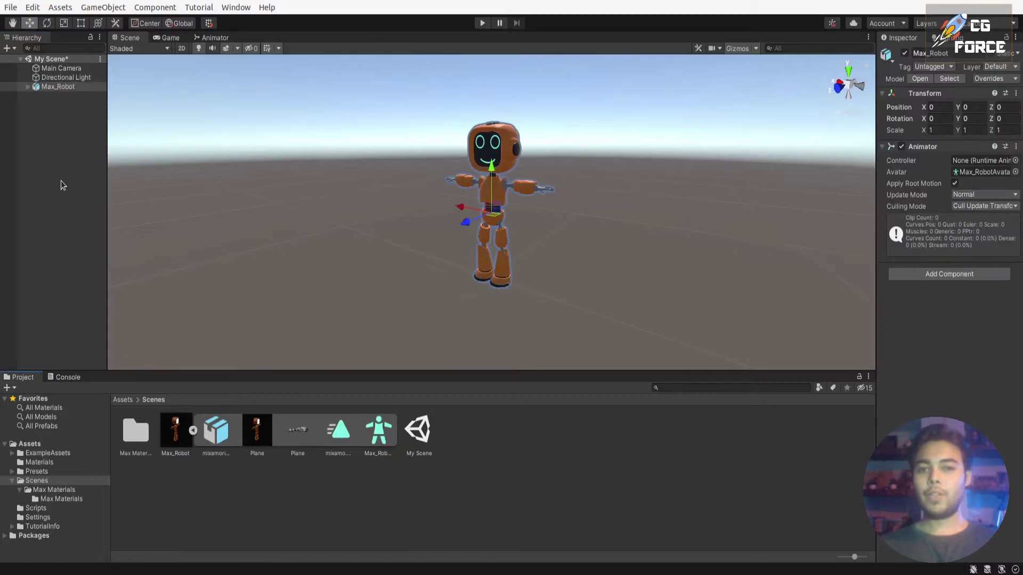
# - Look around the placed robot and select Max_Robot to inspect its Animator component
pyautogui.keyDown('alt'); pyautogui.moveTo(545, 207); pyautogui.dragTo(562, 231); pyautogui.keyUp('alt')
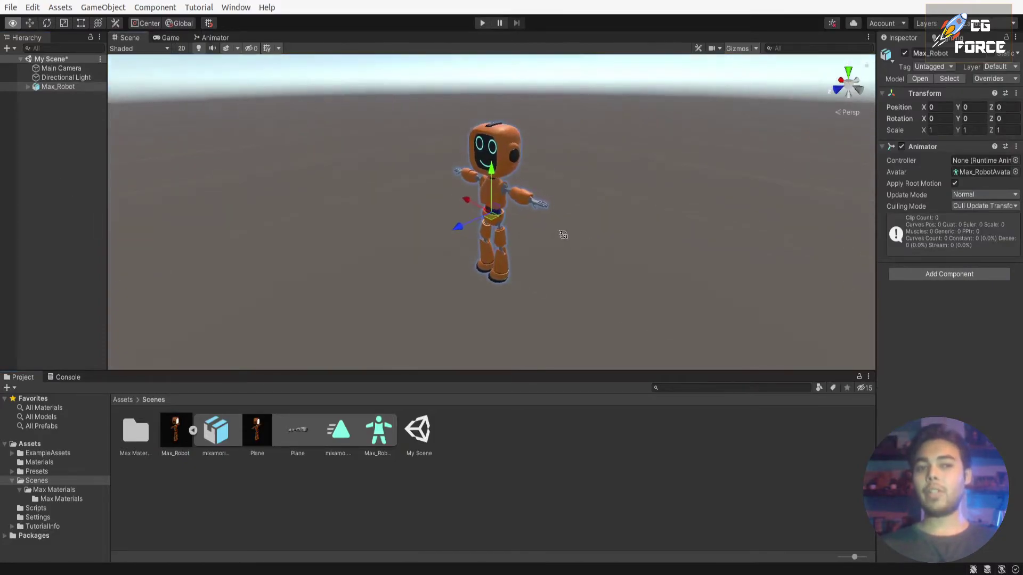
pyautogui.click(551, 276)
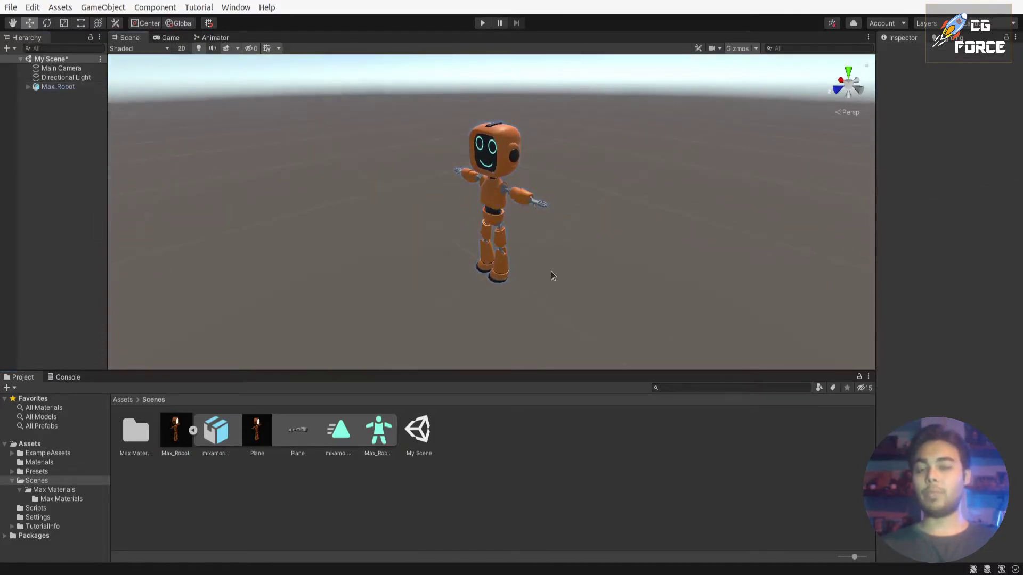
pyautogui.click(503, 208)
pyautogui.keyDown('alt'); pyautogui.moveTo(410, 266); pyautogui.dragTo(443, 259); pyautogui.keyUp('alt')
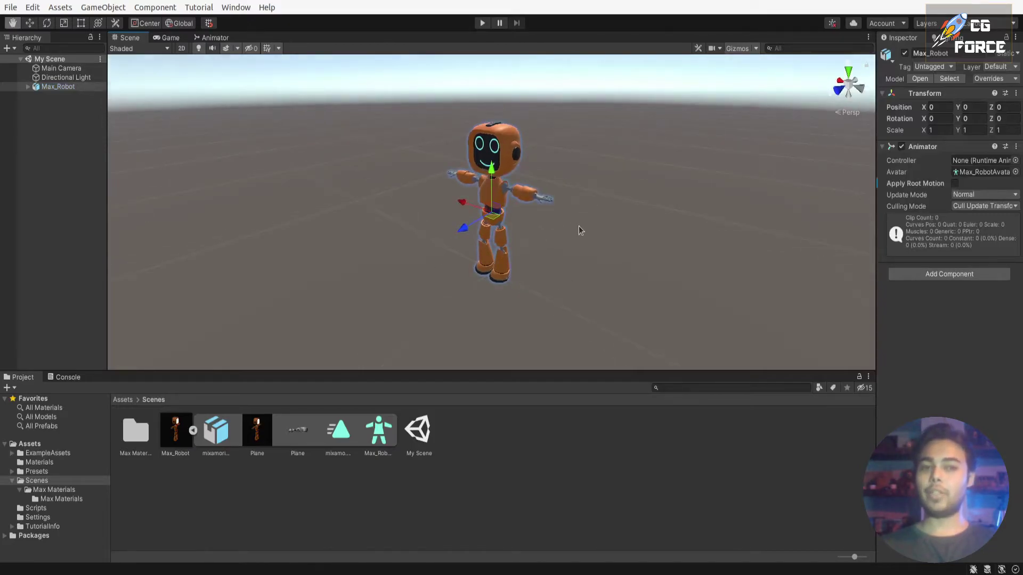
pyautogui.keyDown('alt'); pyautogui.moveTo(579, 226); pyautogui.dragTo(554, 234); pyautogui.keyUp('alt')
pyautogui.click(498, 463)
pyautogui.click(87, 87)
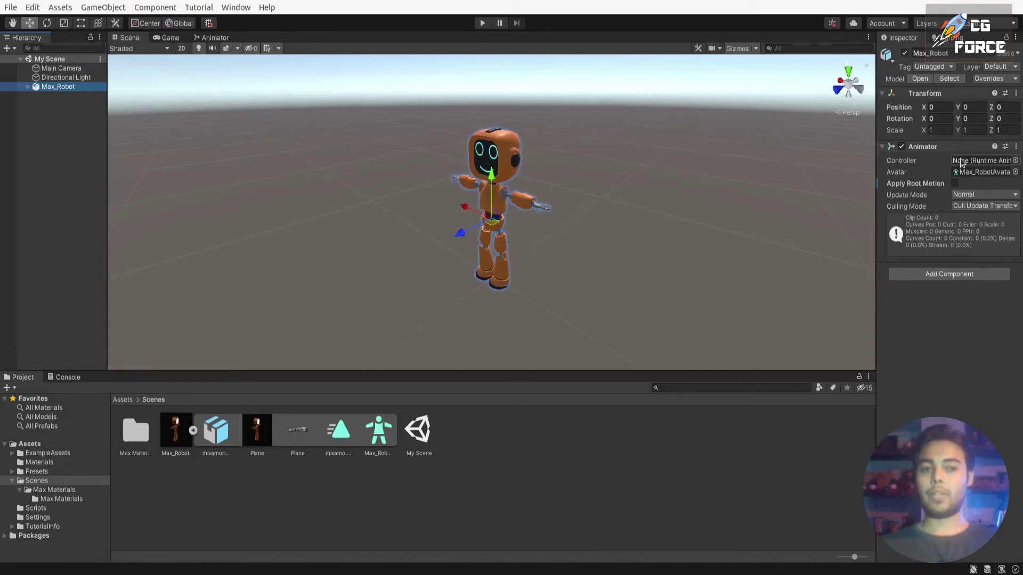
# - Create a new Animator Controller in the Scenes folder named 'Max Controller'
pyautogui.rightClick(548, 450)
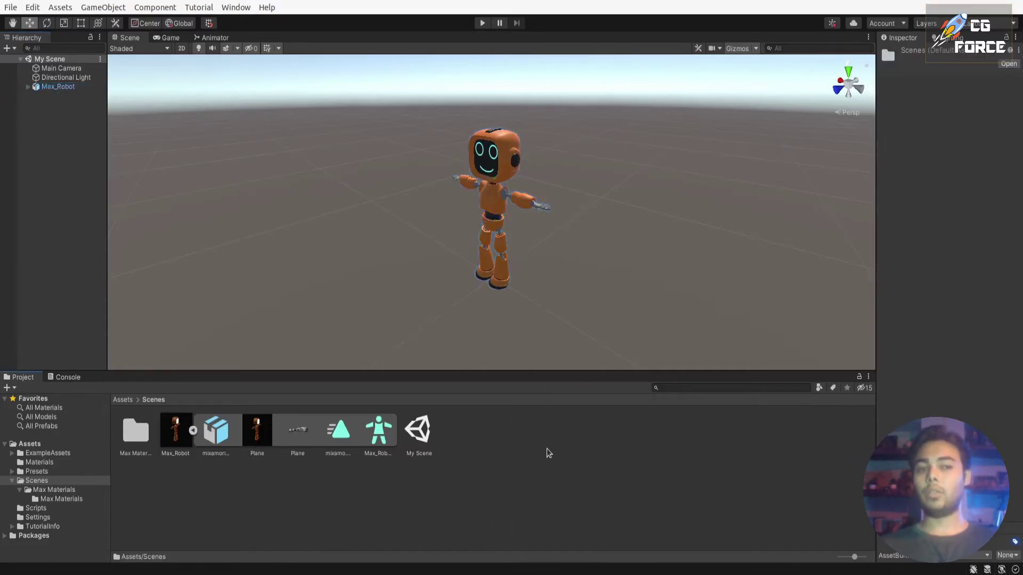
pyautogui.moveTo(649, 147)
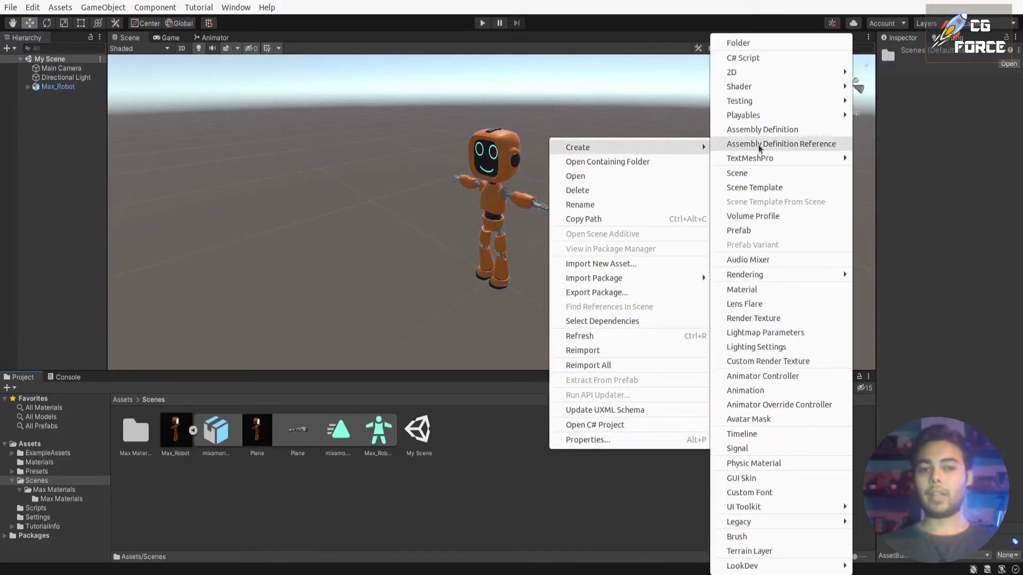
pyautogui.click(818, 376)
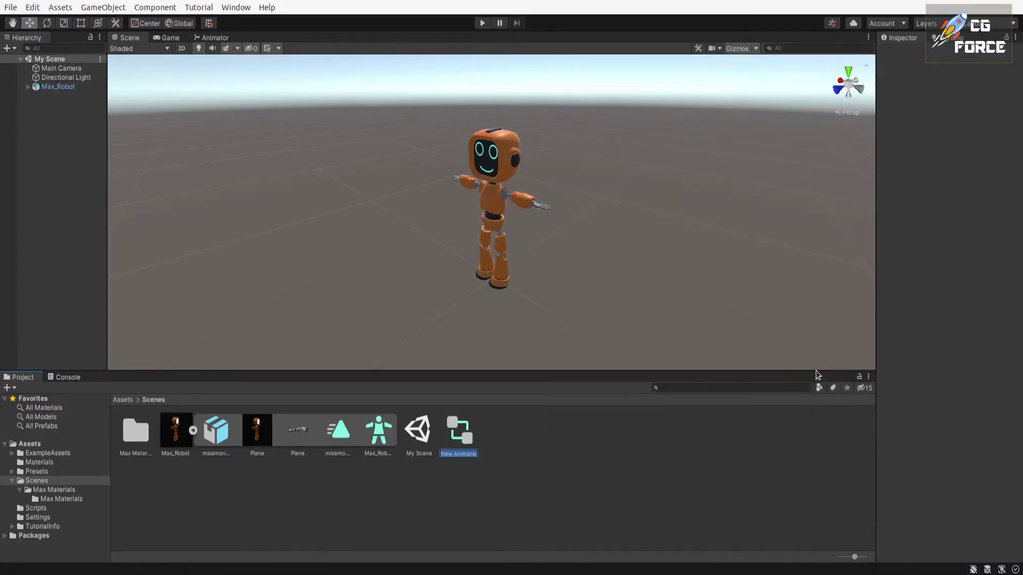
pyautogui.write('Max Controller')
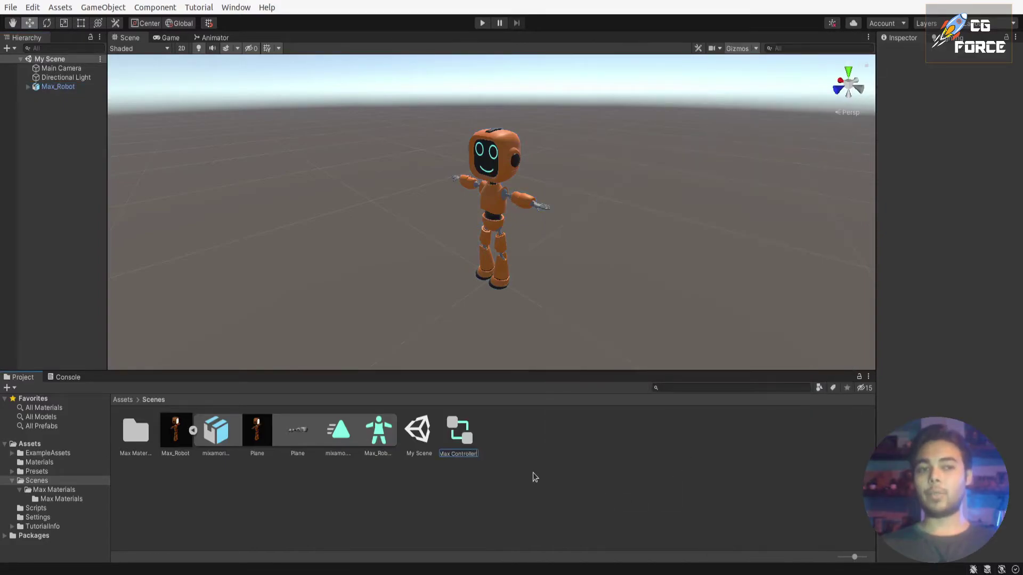
pyautogui.press('Return')
# - Assign Max Controller to Max_Robot's Animator Controller field and open its graph
pyautogui.click(59, 87)
pyautogui.moveTo(171, 429); pyautogui.dragTo(982, 161)
pyautogui.click(174, 426)
pyautogui.doubleClick(173, 426)
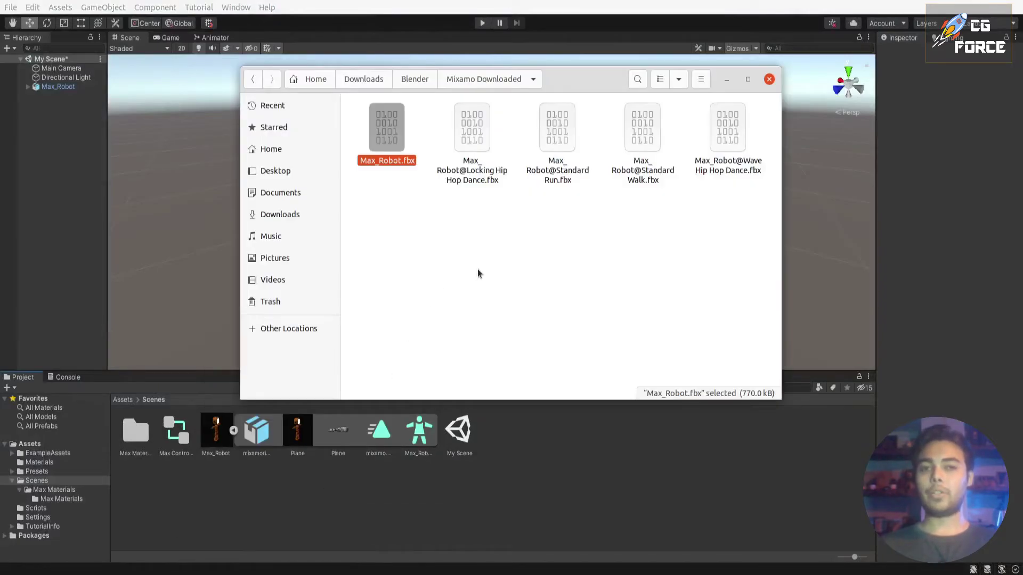
# - Import Max_Robot@Standard Walk.fbx from the downloads folder into the Scenes folder
pyautogui.click(569, 280)
pyautogui.click(641, 187)
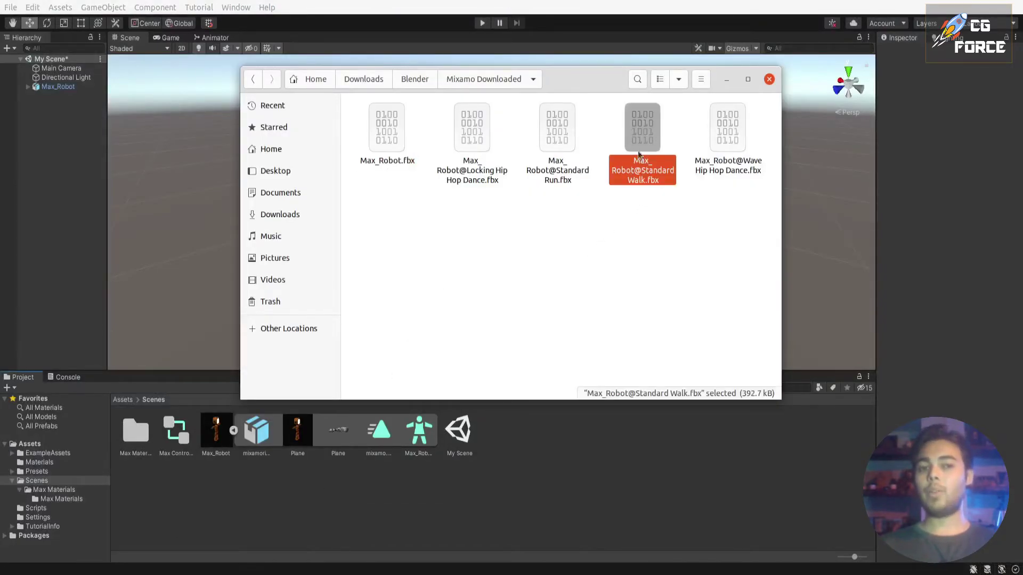
pyautogui.moveTo(639, 155); pyautogui.dragTo(535, 465)
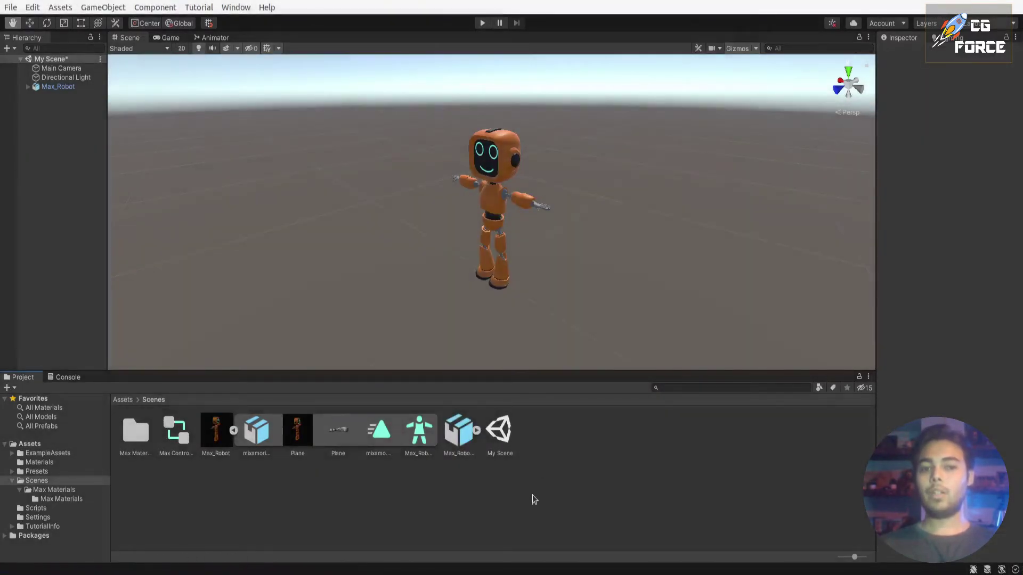
pyautogui.press('w')
# - Expand the Standard Walk asset, preview its 1.167-second walk clip, and show its Rig settings
pyautogui.click(465, 433)
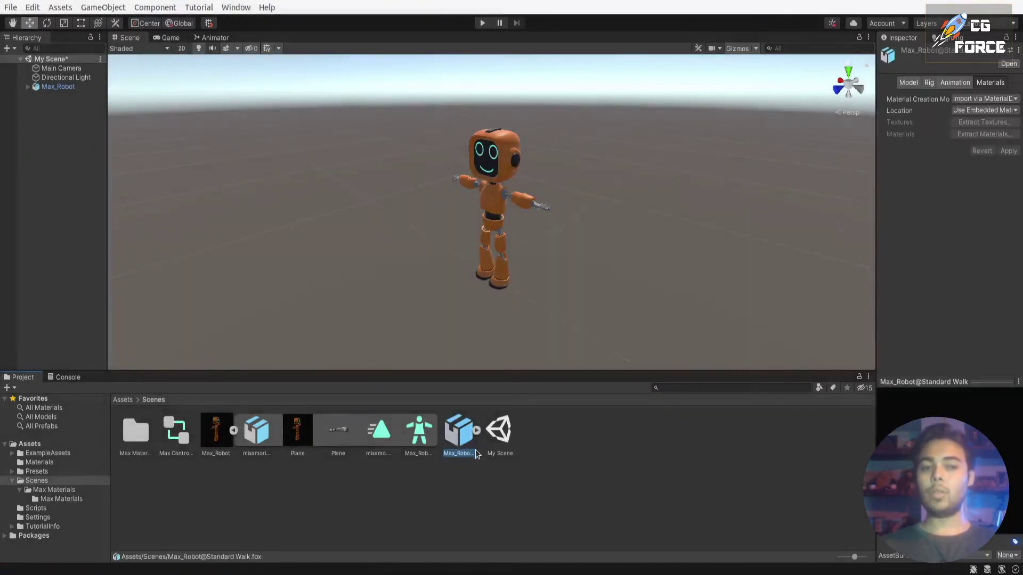
pyautogui.click(476, 432)
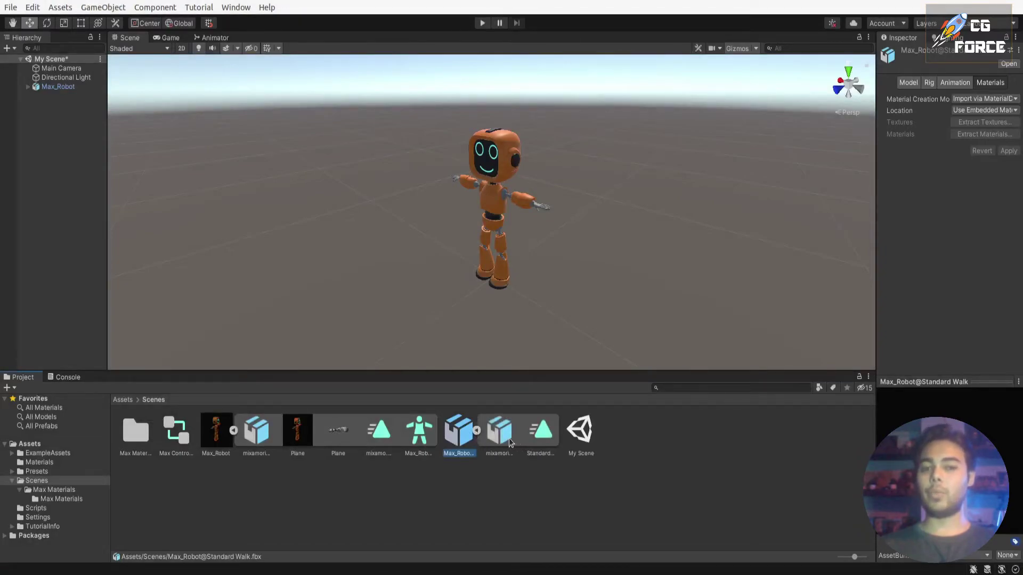
pyautogui.click(501, 433)
pyautogui.click(547, 432)
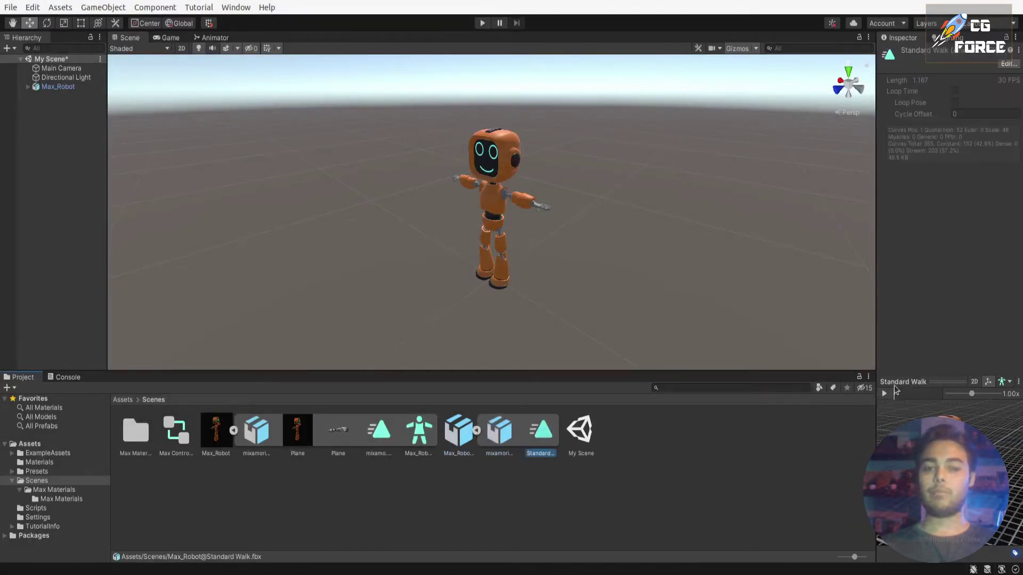
pyautogui.click(885, 394)
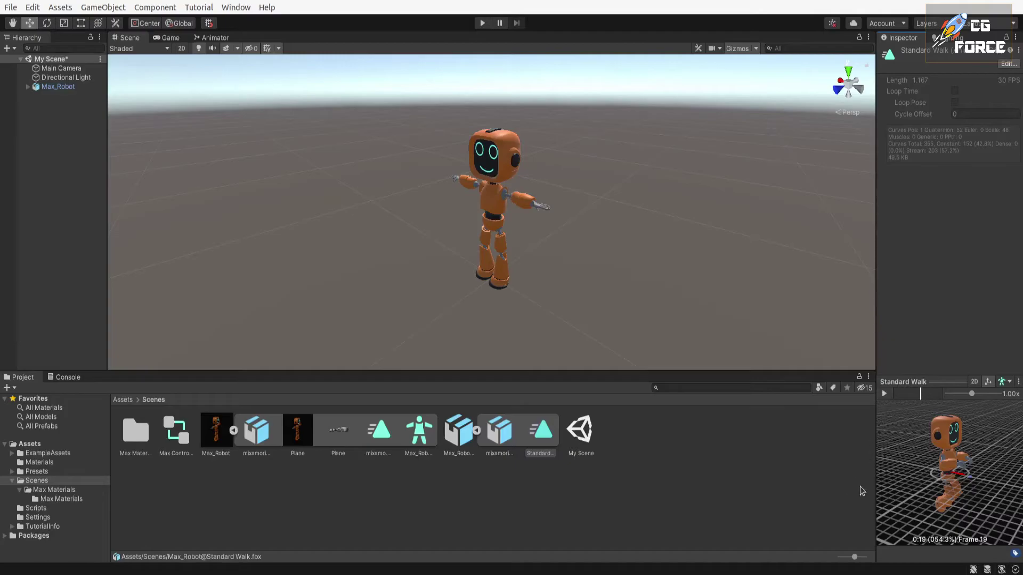
pyautogui.click(457, 430)
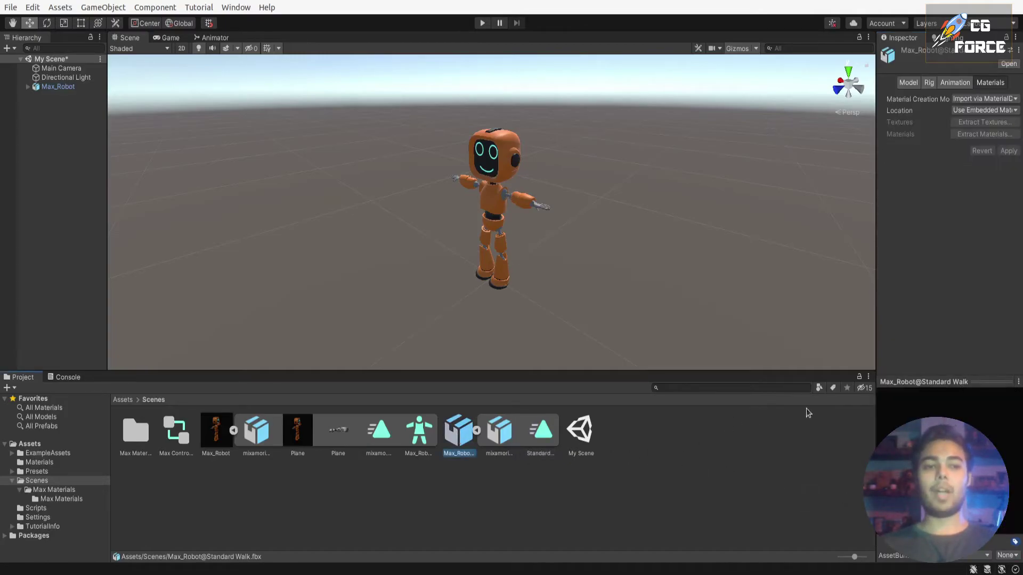
pyautogui.click(930, 83)
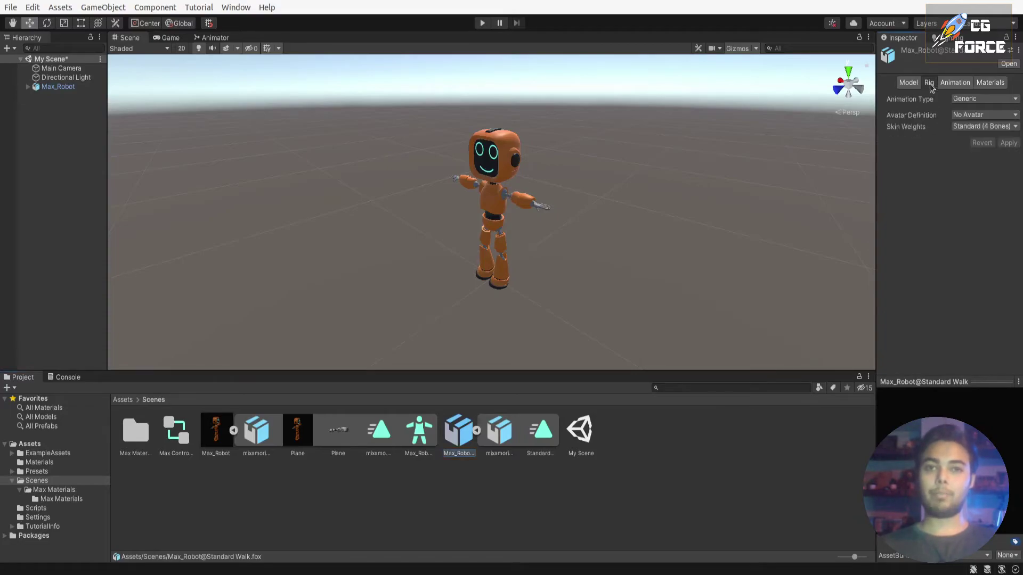
# - Set the Standard Walk rig to Humanoid, copying Max_RobotAvatar, and apply
pyautogui.click(985, 101)
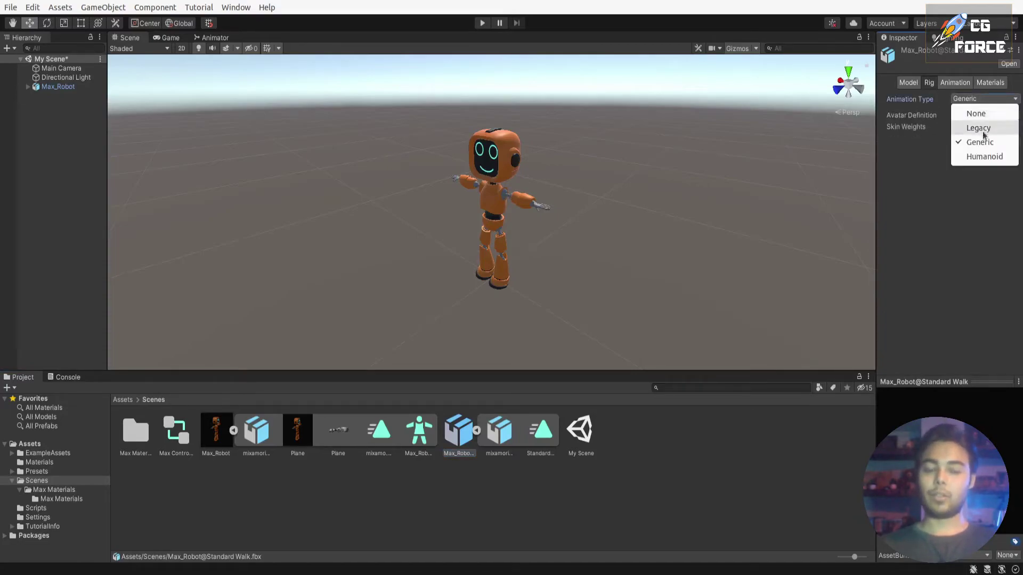
pyautogui.click(985, 157)
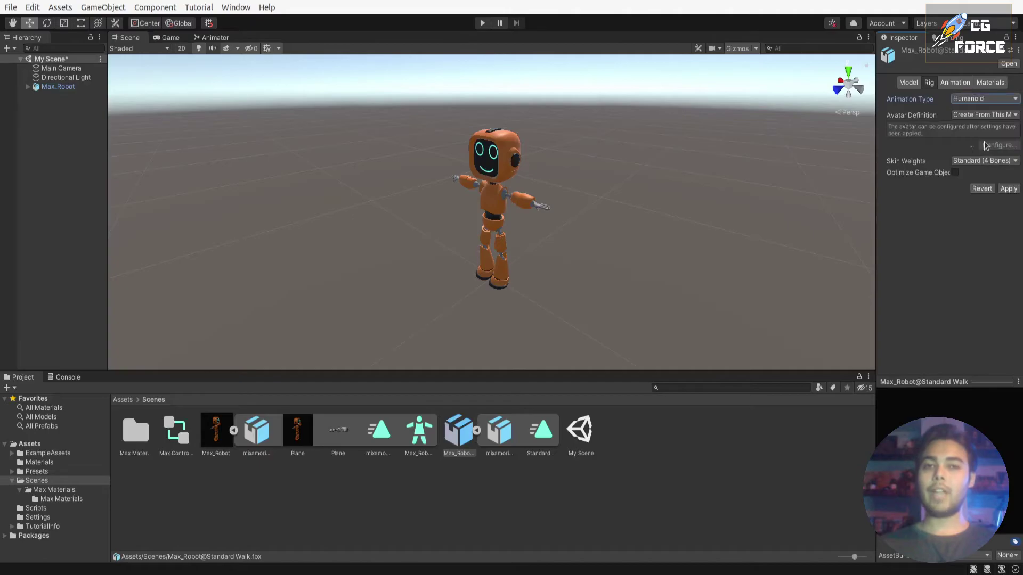
pyautogui.click(984, 116)
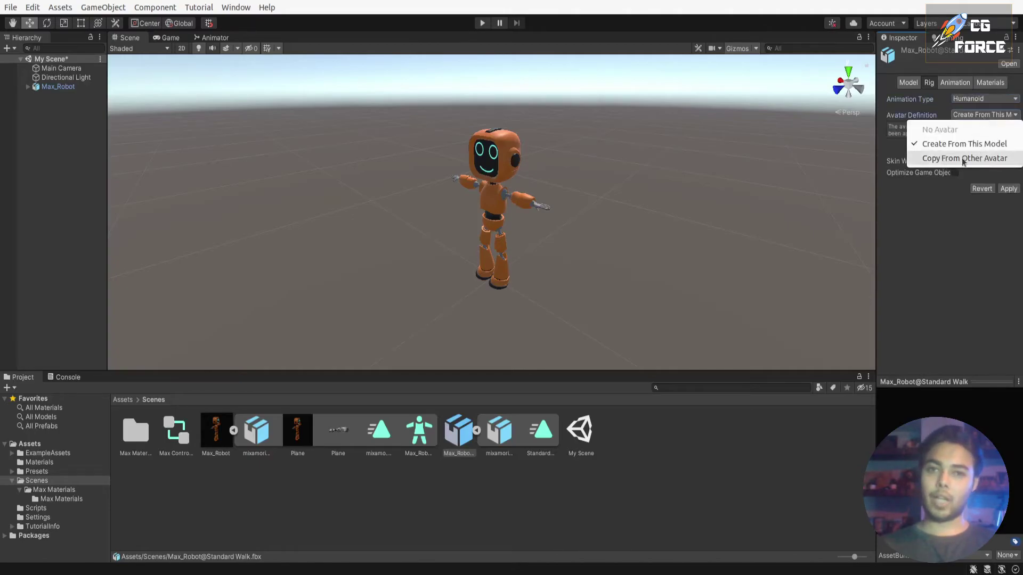
pyautogui.click(994, 158)
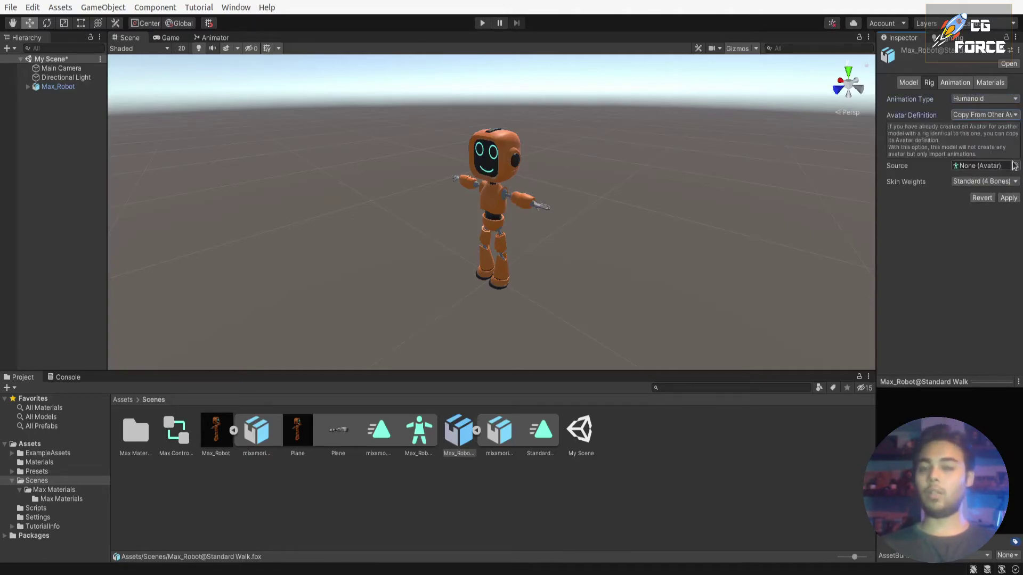
pyautogui.click(1015, 166)
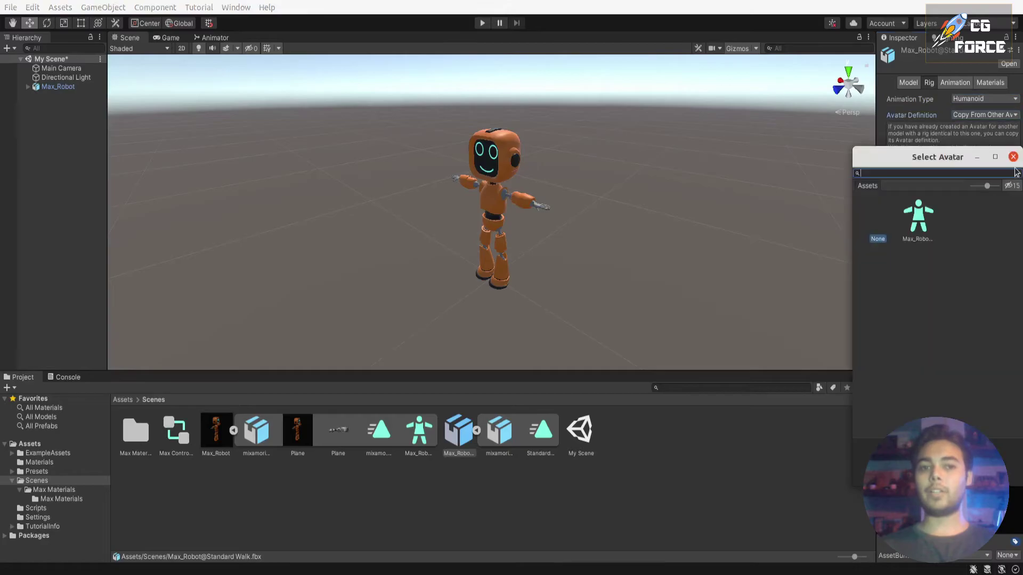
pyautogui.click(919, 218)
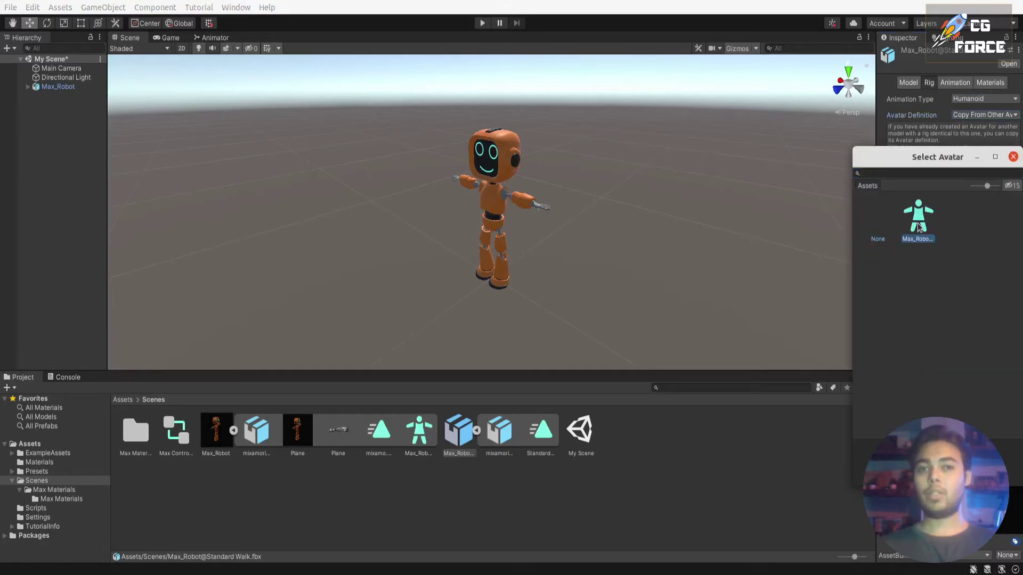
pyautogui.click(1013, 157)
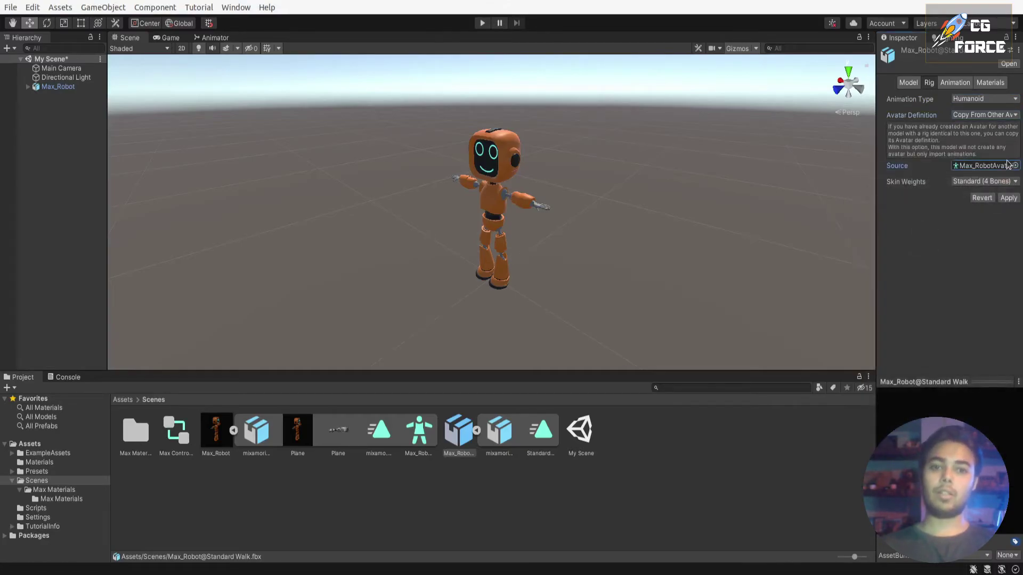
pyautogui.click(1006, 200)
# - Duplicate the walk clip as Standard Walk.anim with Loop Time on and make it the default Animator state
pyautogui.click(540, 430)
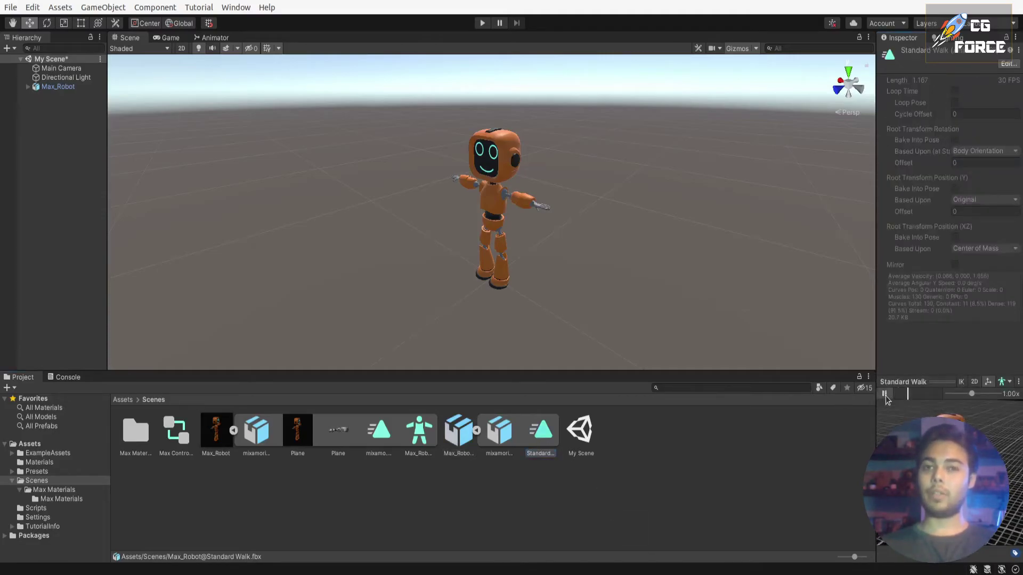
pyautogui.click(885, 394)
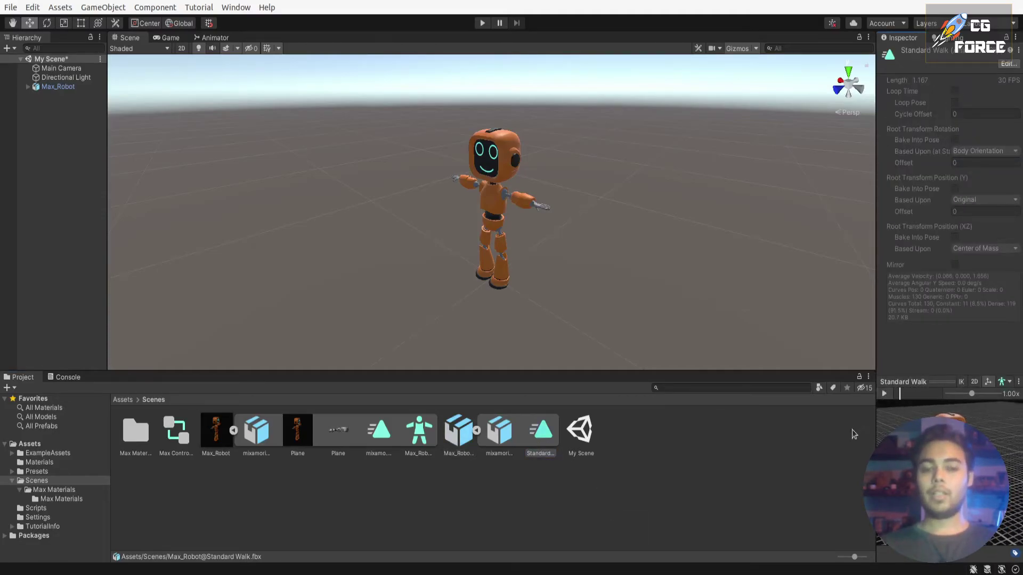
pyautogui.click(543, 442)
pyautogui.hotkey('ctrl', 'd')
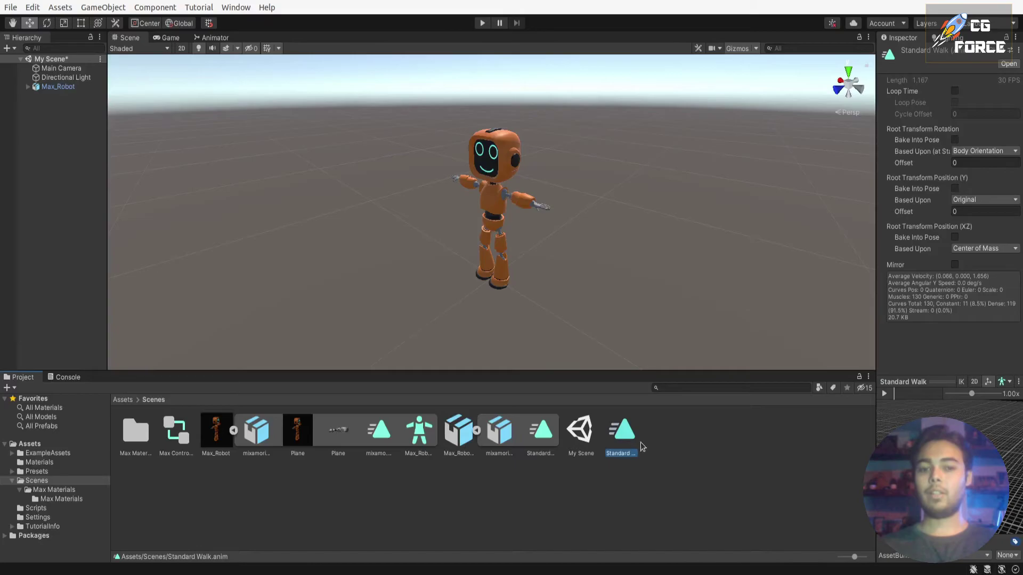
pyautogui.click(954, 92)
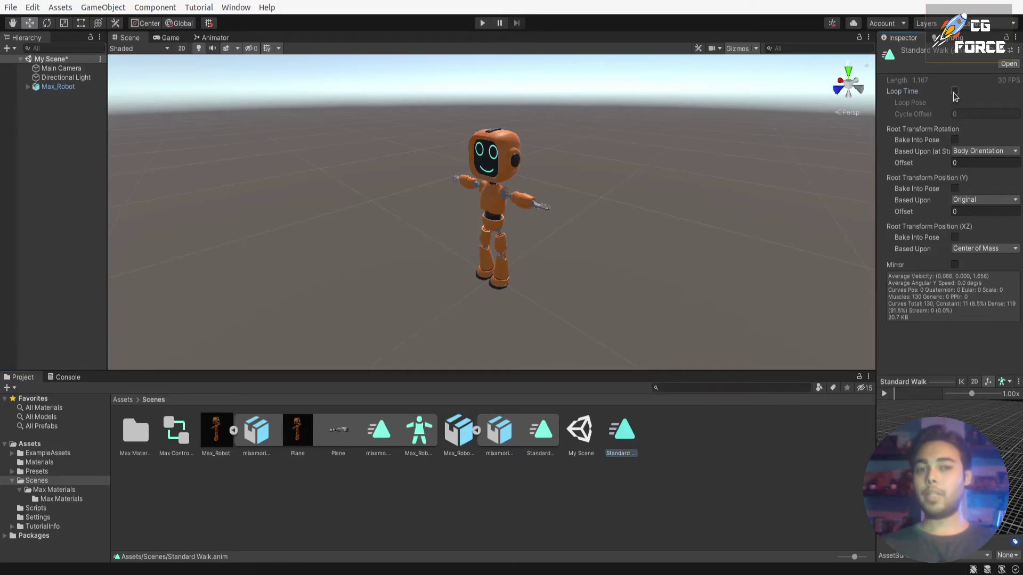
pyautogui.click(212, 37)
pyautogui.moveTo(632, 421); pyautogui.dragTo(421, 213)
# - Play-test the Standard Walk in the Game and Scene views, then stop play mode
pyautogui.click(170, 37)
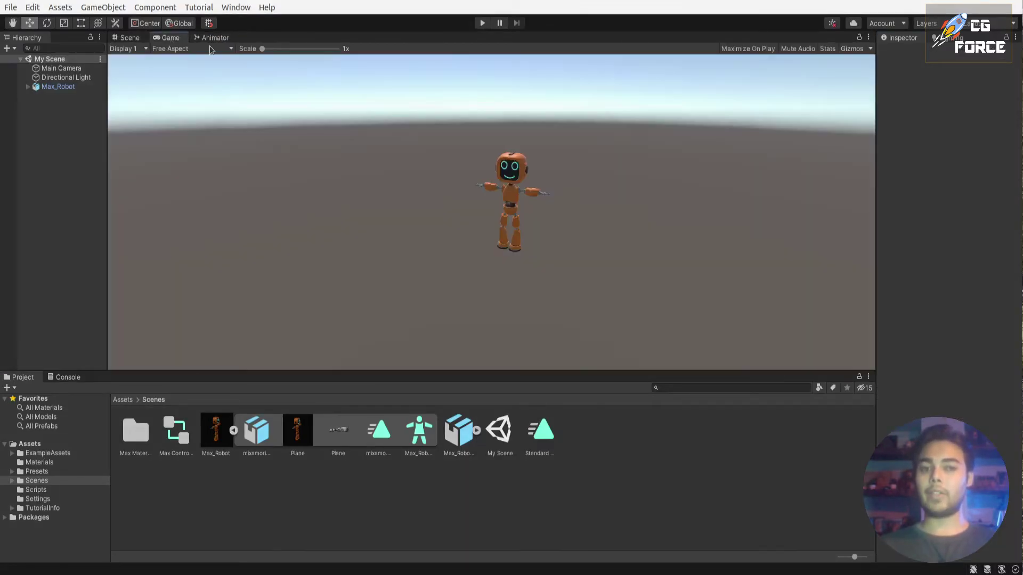
pyautogui.click(482, 23)
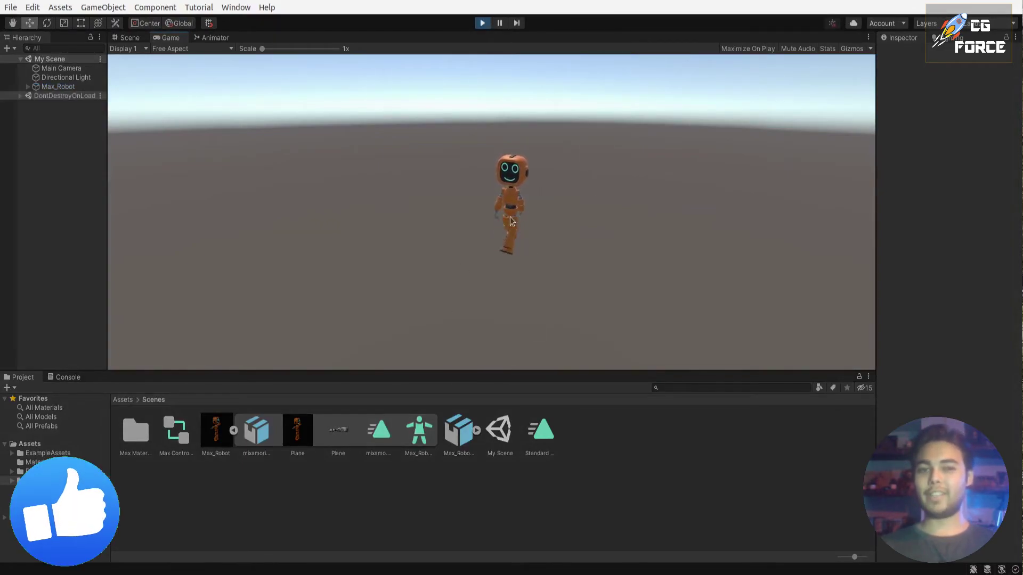
pyautogui.click(128, 35)
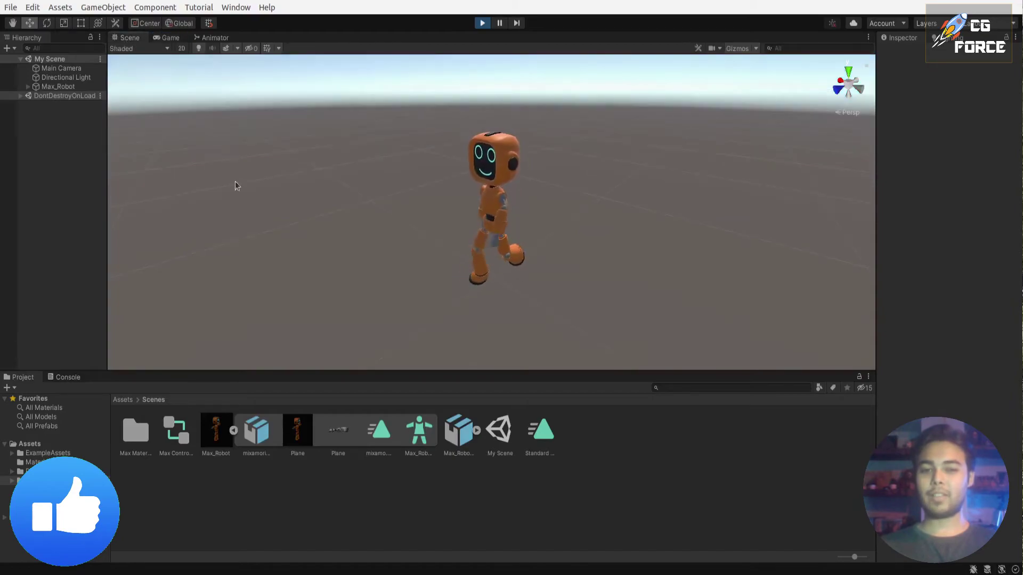
pyautogui.keyDown('alt'); pyautogui.moveTo(522, 256); pyautogui.dragTo(602, 241); pyautogui.keyUp('alt')
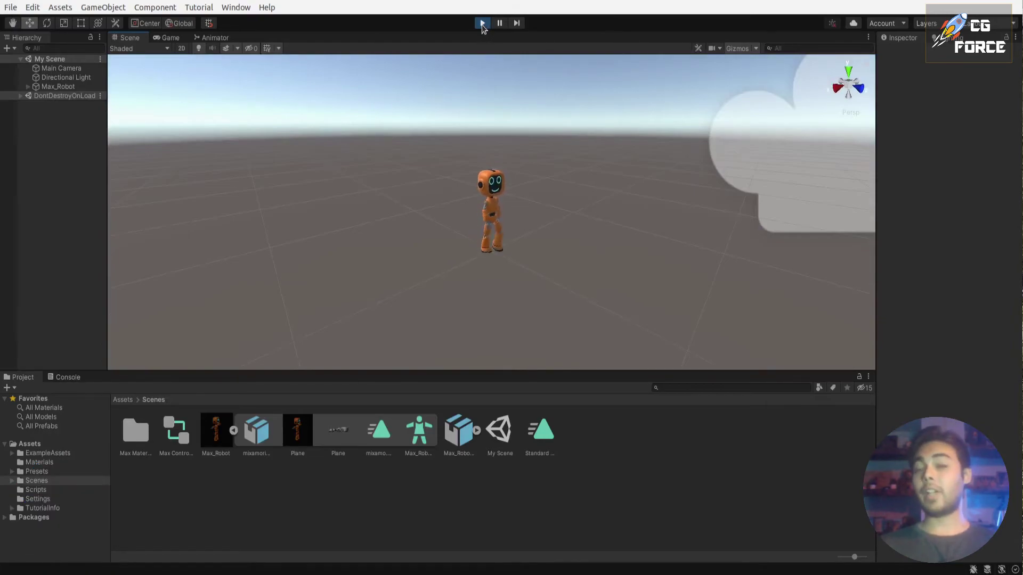
pyautogui.click(482, 23)
pyautogui.press('q')
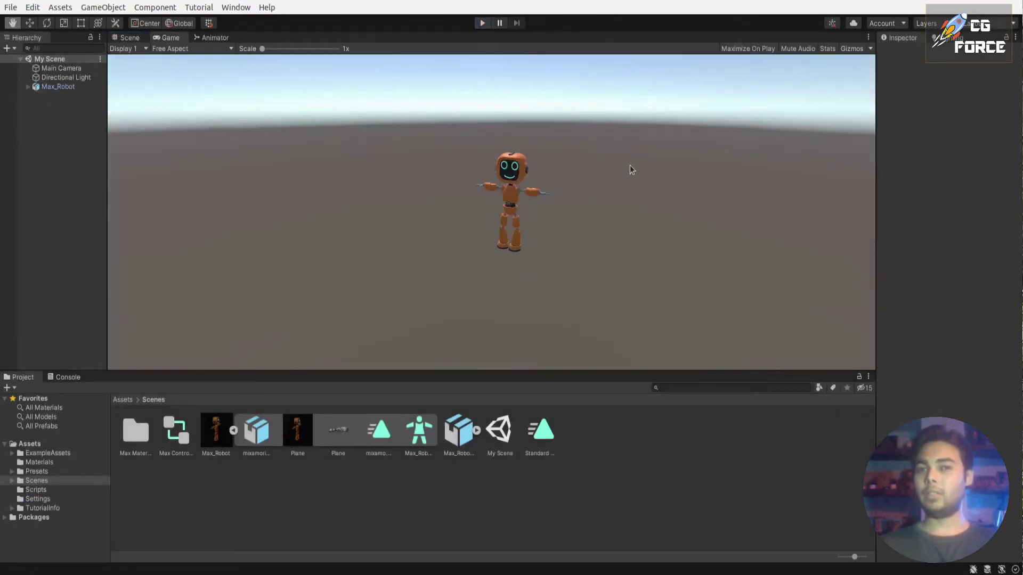
# - Enable Apply Root Motion on Max_Robot's Animator, then play and frame the robot walking forward
pyautogui.click(66, 88)
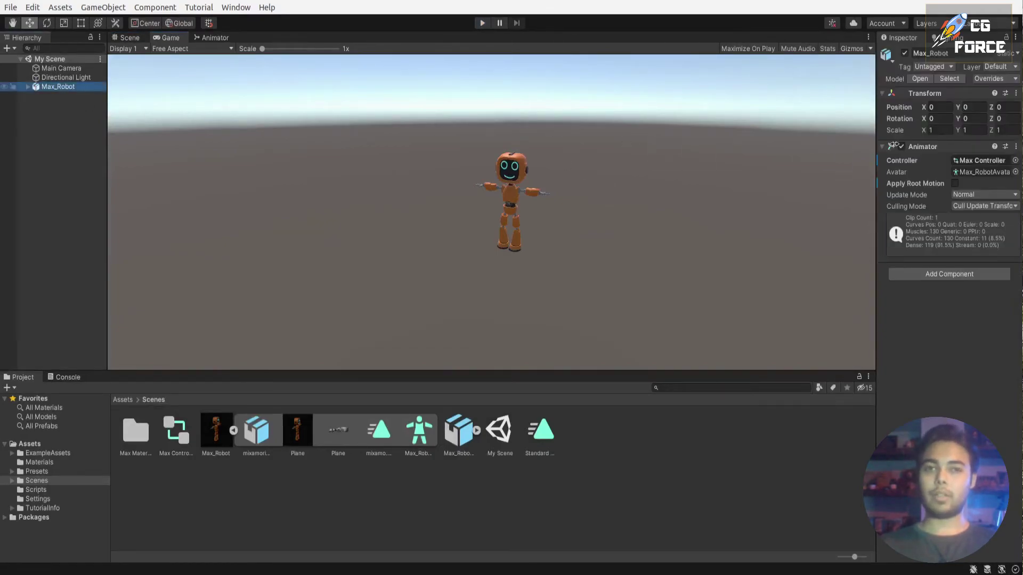
pyautogui.click(956, 185)
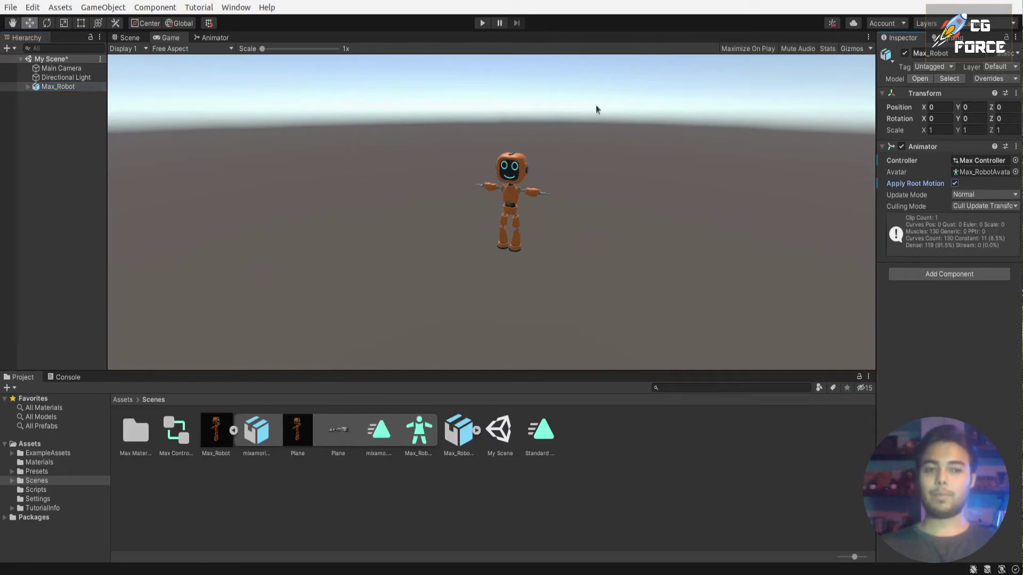
pyautogui.click(481, 24)
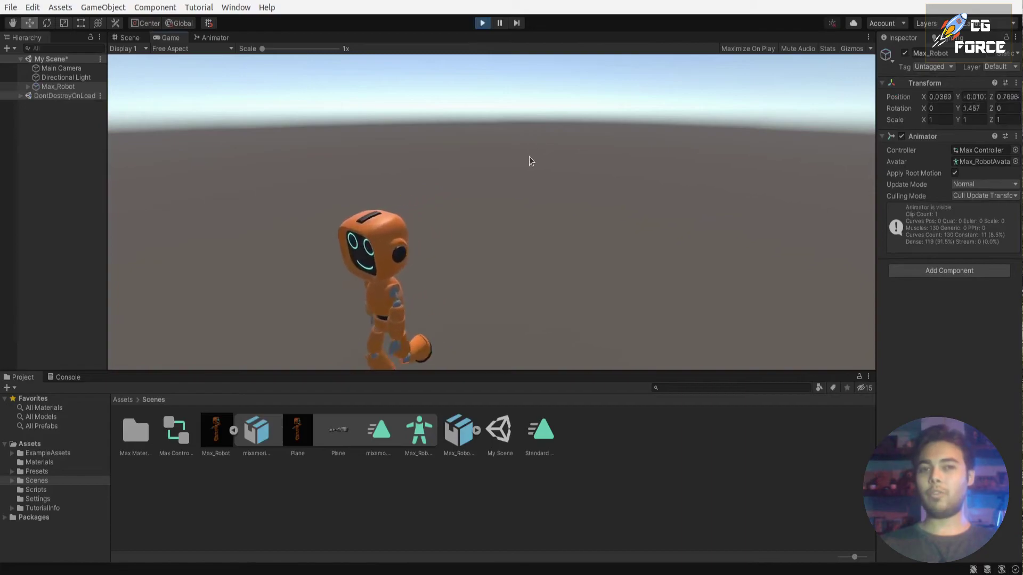
pyautogui.click(130, 38)
pyautogui.keyDown('alt'); pyautogui.moveTo(183, 91); pyautogui.dragTo(742, 194); pyautogui.keyUp('alt')
pyautogui.press('f')
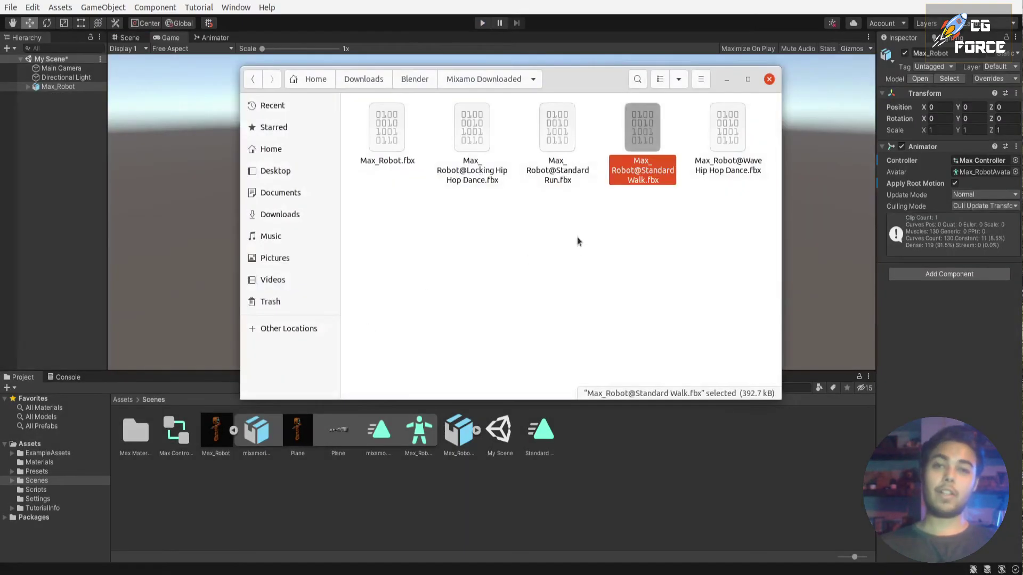
# - Import the Max_Robot@Standard Run fbx into the Scenes folder
pyautogui.click(557, 128)
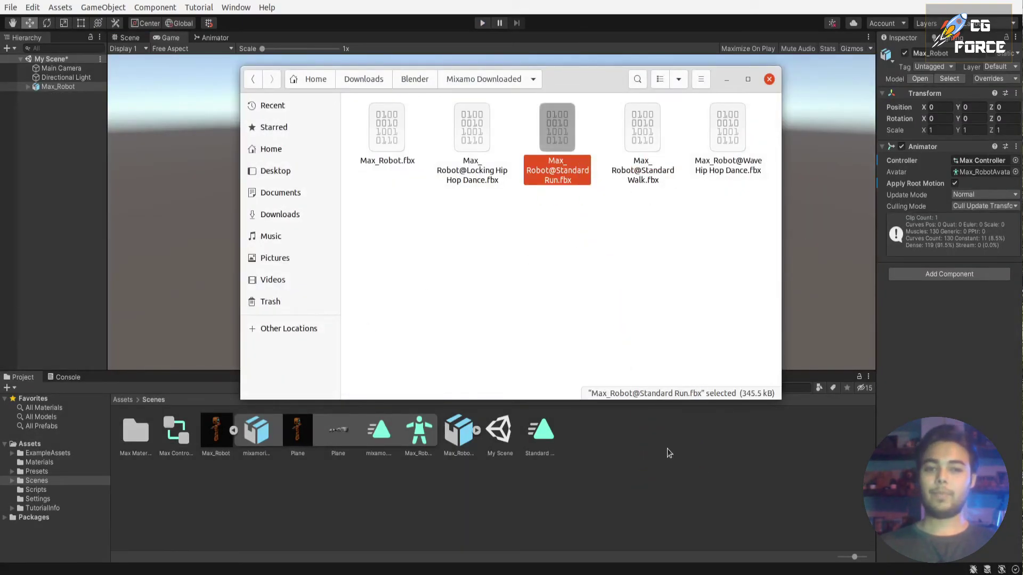
pyautogui.moveTo(667, 451); pyautogui.dragTo(584, 466)
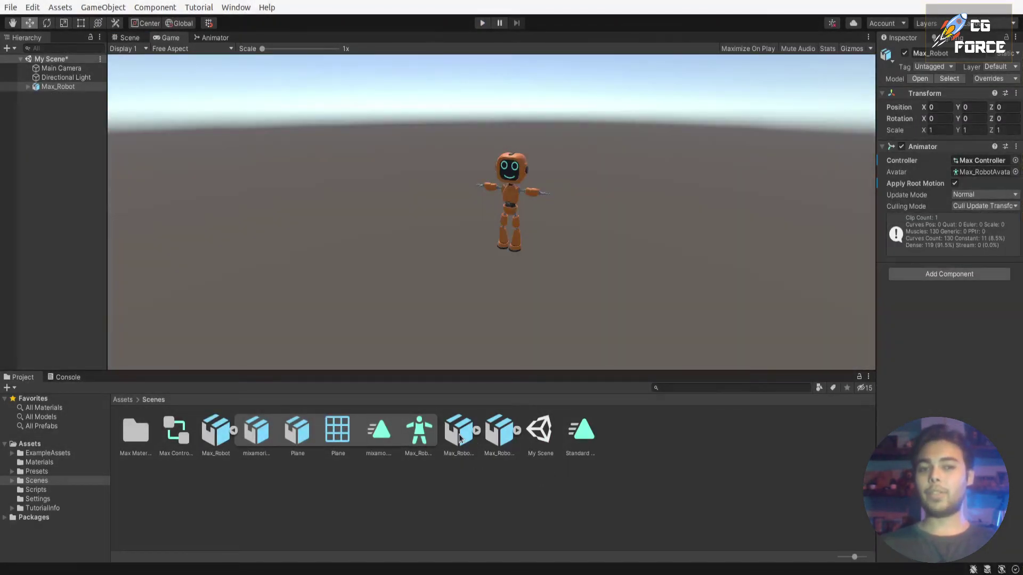
pyautogui.click(461, 438)
# - Set the Standard Run rig to Humanoid, copying Max_RobotAvatar, and apply
pyautogui.click(973, 99)
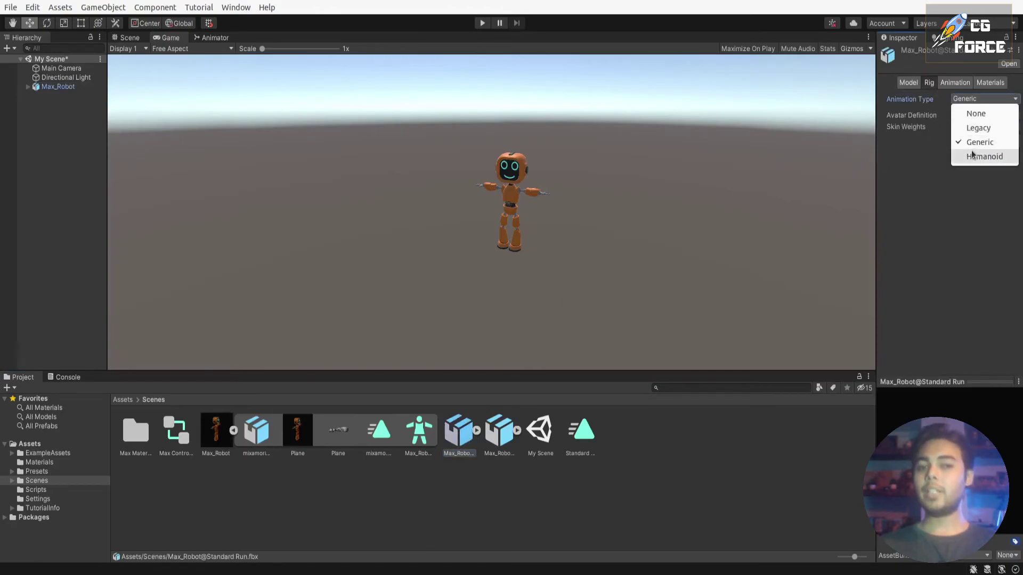
pyautogui.click(984, 156)
pyautogui.click(971, 116)
pyautogui.click(975, 155)
pyautogui.click(1014, 165)
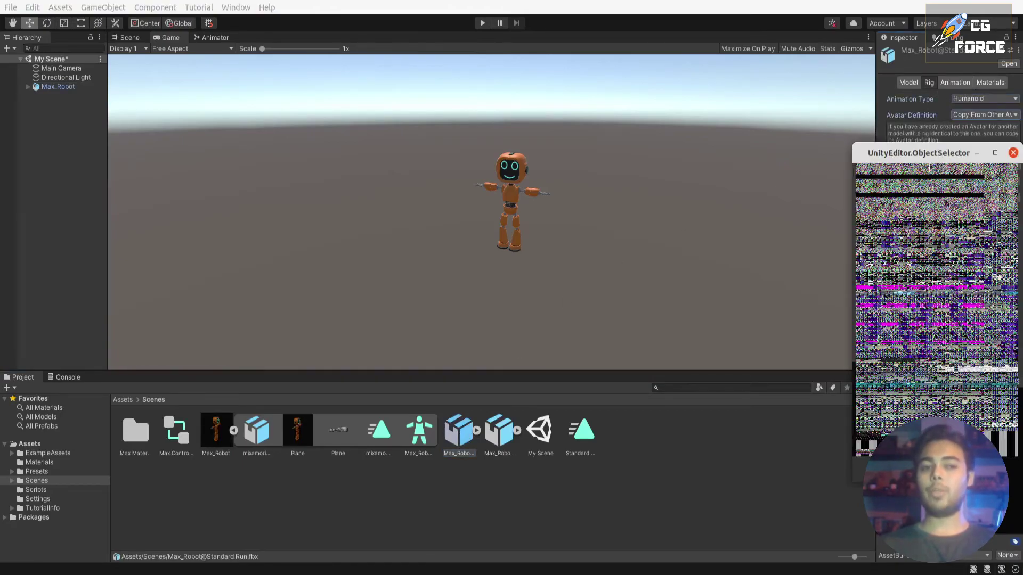
pyautogui.doubleClick(917, 210)
pyautogui.click(1009, 198)
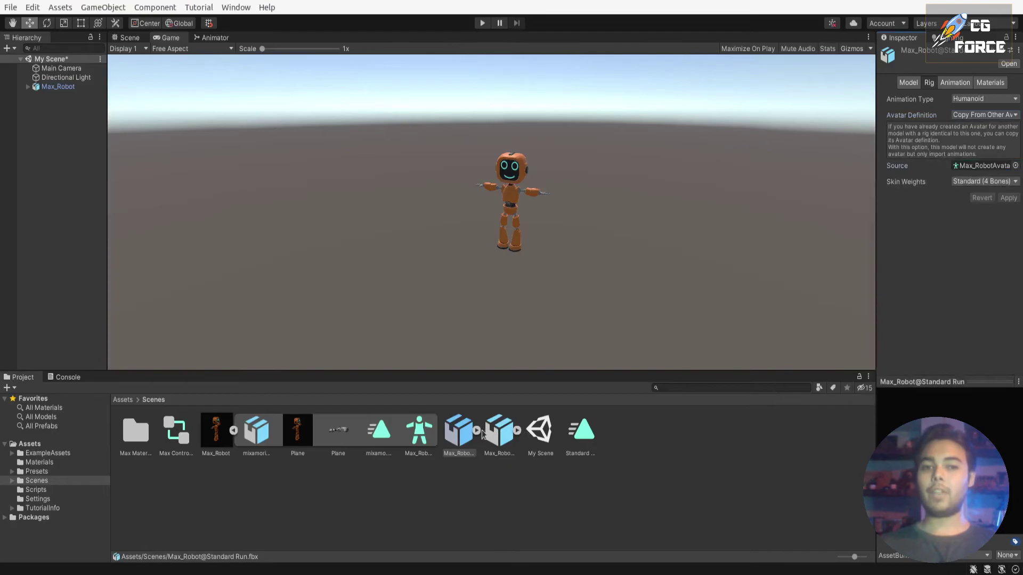
# - Duplicate the run clip as a looping Standard Run.anim and enter play mode with Ctrl+P
pyautogui.click(477, 430)
pyautogui.click(541, 431)
pyautogui.hotkey('ctrl', 'd')
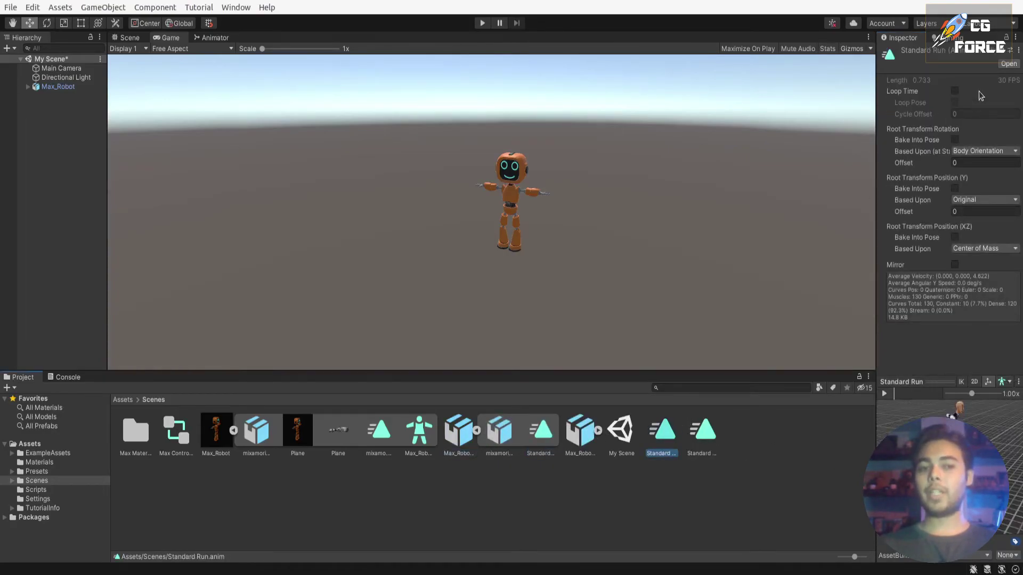
pyautogui.click(954, 92)
pyautogui.click(197, 39)
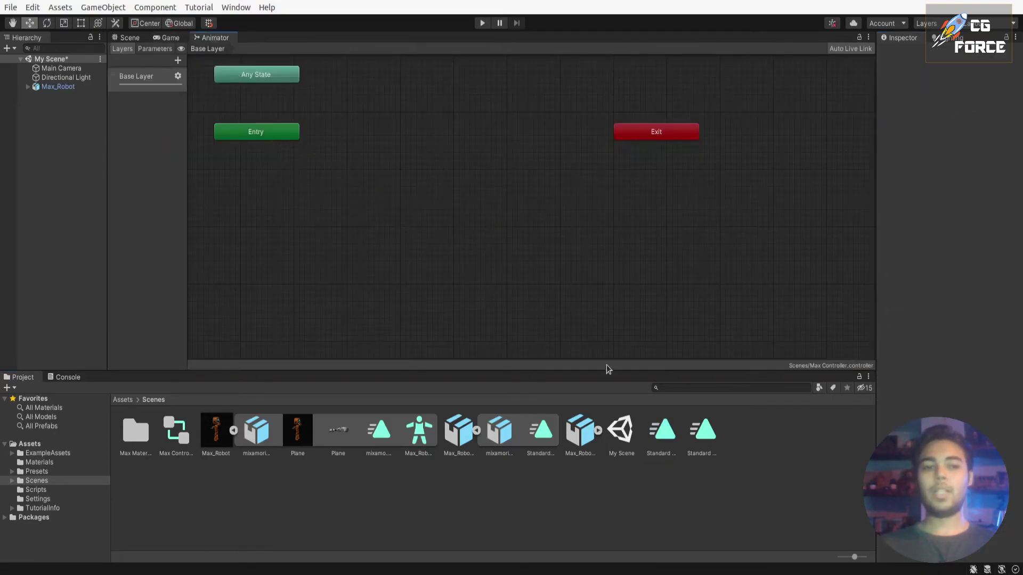
pyautogui.hotkey('ctrl', 'p')
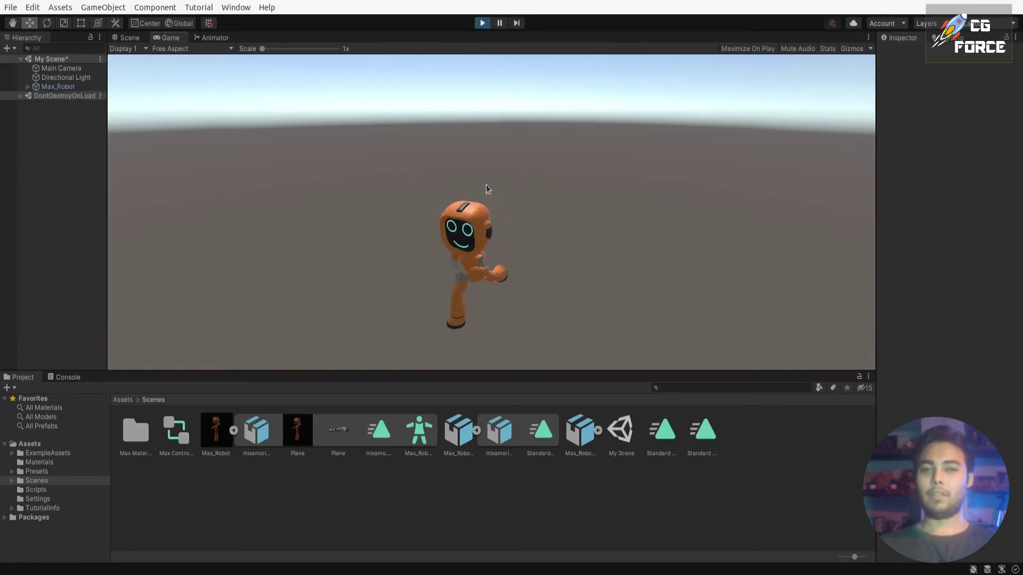
# - Watch Max_Robot run to about Z 13.9 in the Scene view, then stop play mode
pyautogui.click(126, 38)
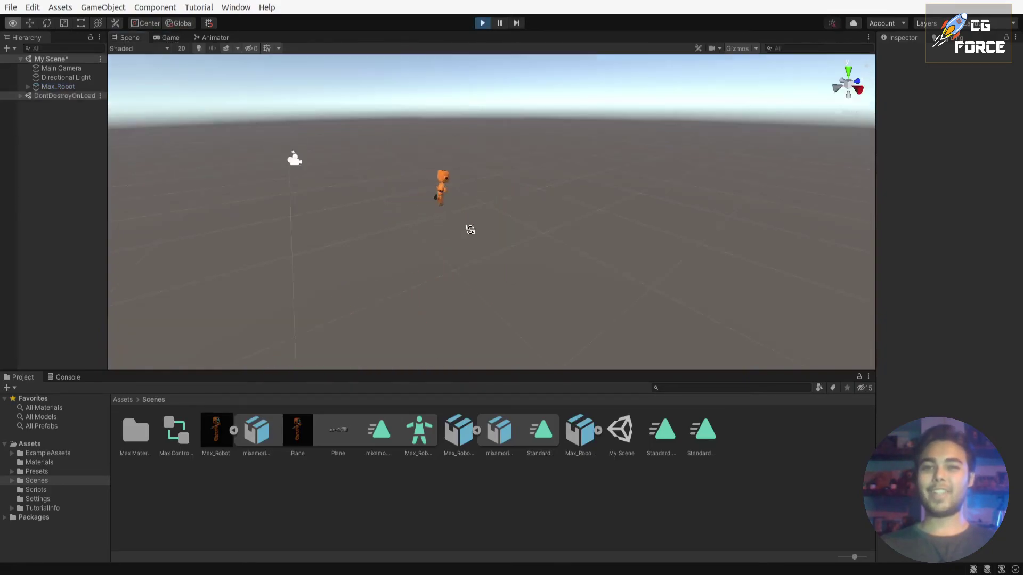
pyautogui.keyDown('alt'); pyautogui.moveTo(470, 230); pyautogui.dragTo(512, 226); pyautogui.keyUp('alt')
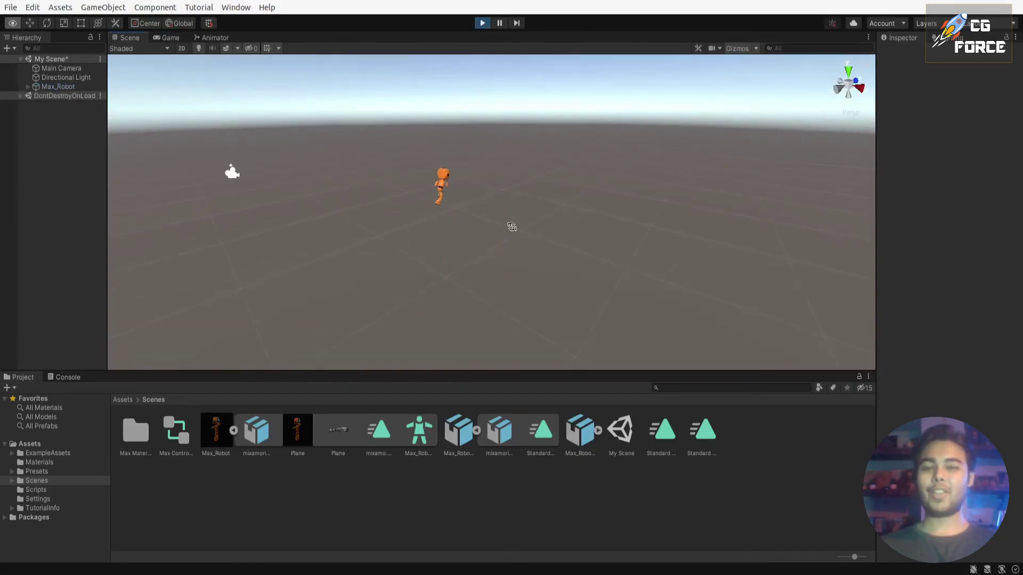
pyautogui.click(59, 86)
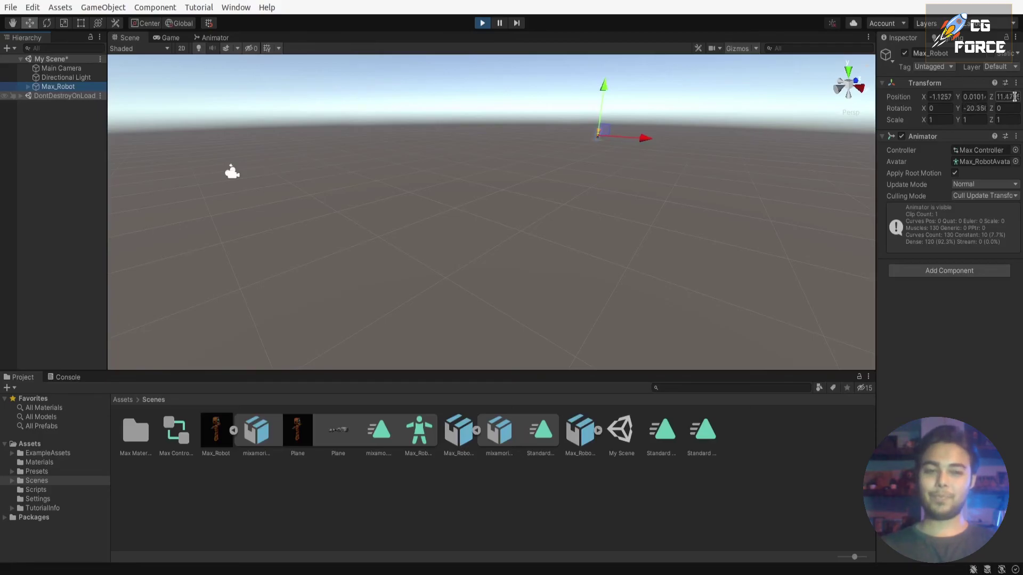
pyautogui.click(481, 23)
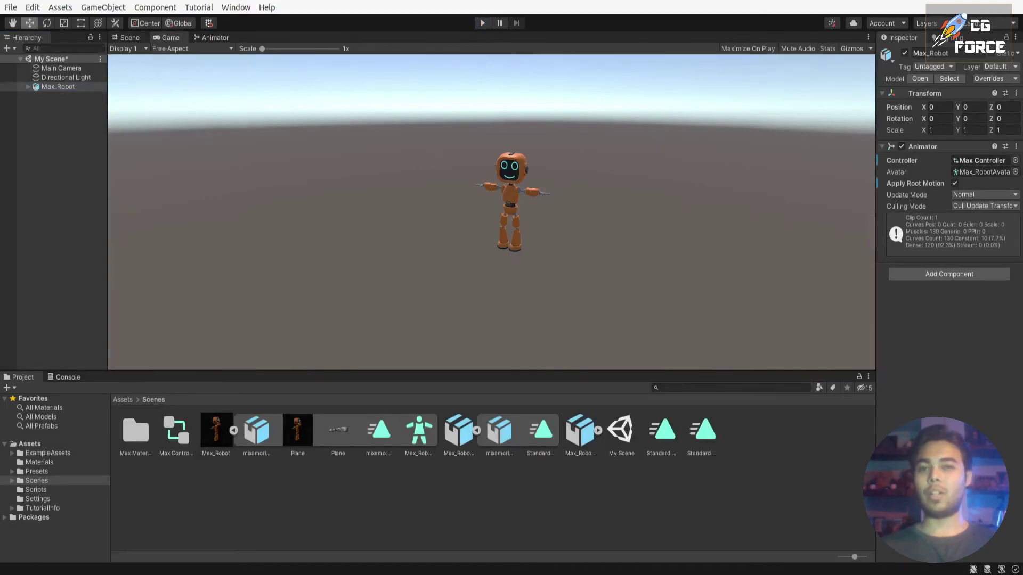
# - Import the Wave Hip Hop Dance fbx into the Scenes folder and select it
pyautogui.hotkey('alt', 'Tab')
pyautogui.click(655, 154)
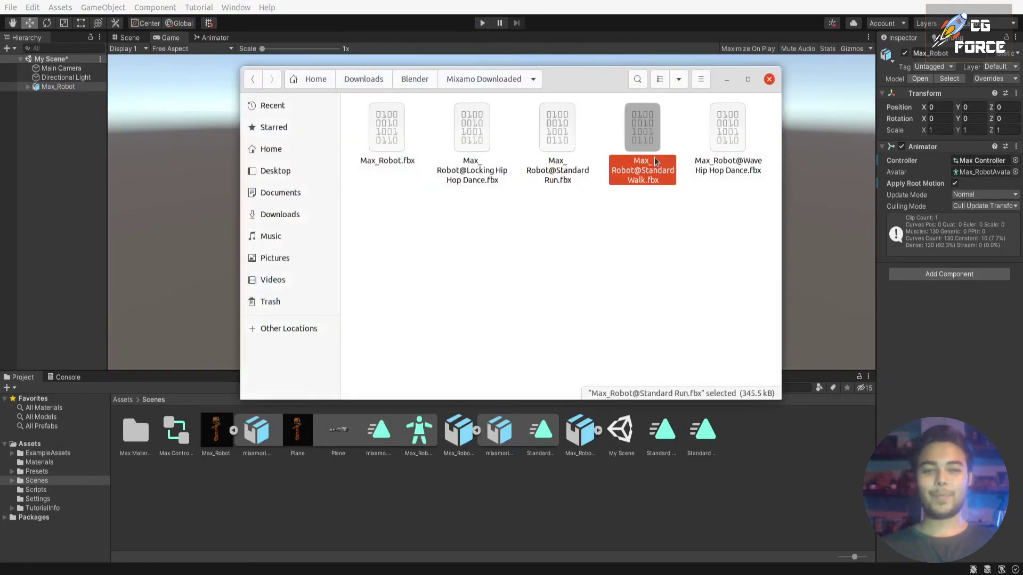
pyautogui.click(736, 136)
pyautogui.moveTo(736, 136); pyautogui.dragTo(496, 495)
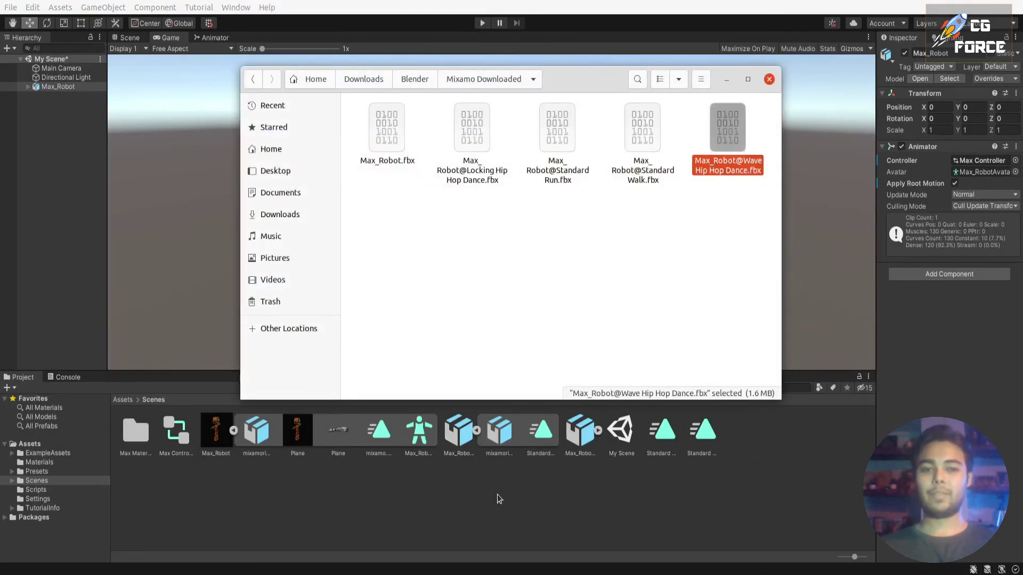
pyautogui.click(497, 495)
pyautogui.click(589, 434)
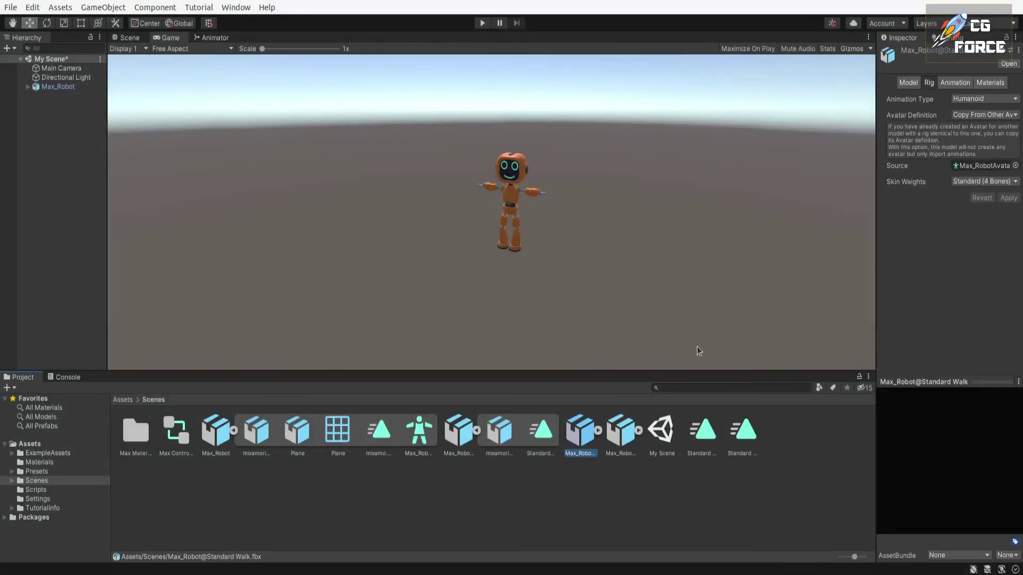
pyautogui.click(620, 430)
# - Set the dance rig to Humanoid copying Max_RobotAvatar, apply, and duplicate the dance clip
pyautogui.click(985, 99)
pyautogui.click(986, 161)
pyautogui.click(984, 114)
pyautogui.click(976, 154)
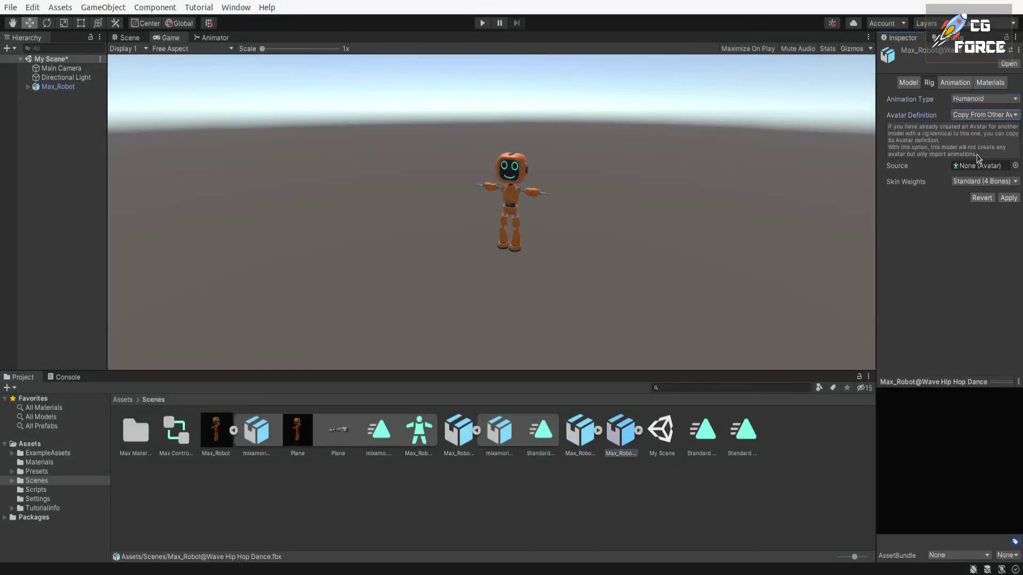
pyautogui.click(1015, 166)
pyautogui.doubleClick(914, 204)
pyautogui.click(1008, 198)
pyautogui.click(702, 431)
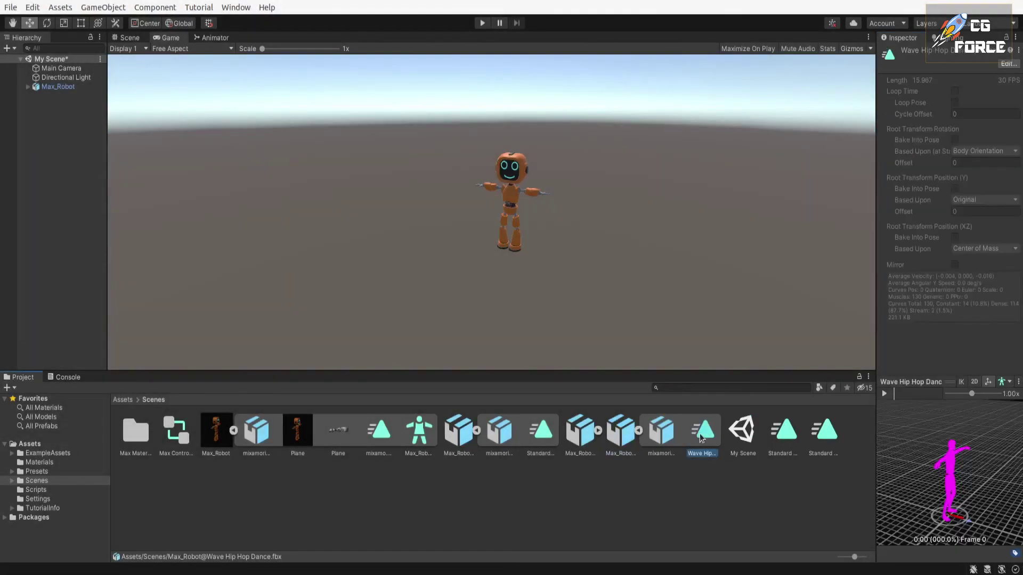
pyautogui.hotkey('ctrl', 'd')
pyautogui.click(212, 37)
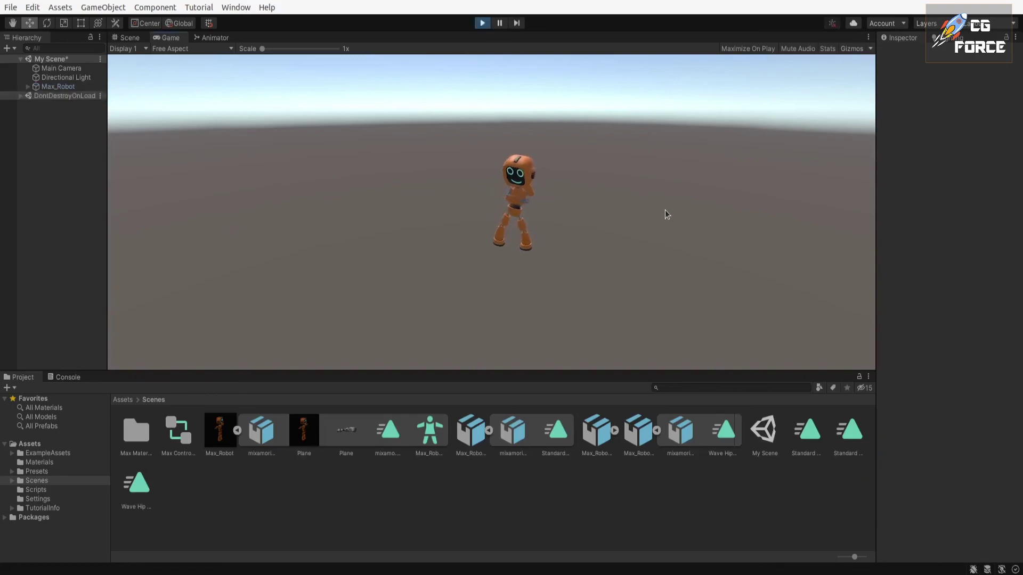
# - Watch the robot's hip-hop dance in the Scene view, then exit play mode
pyautogui.click(130, 38)
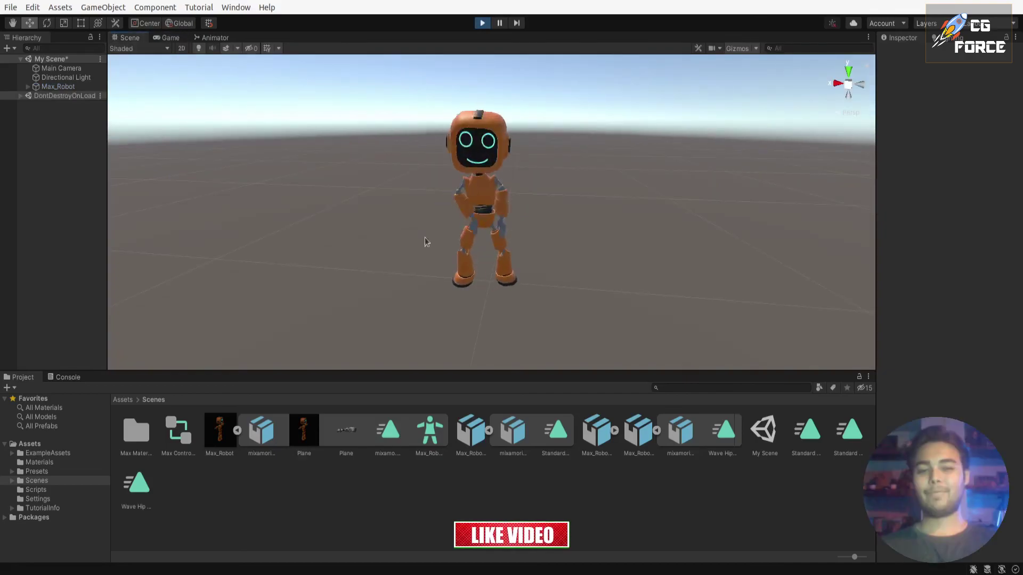
pyautogui.keyDown('alt'); pyautogui.moveTo(684, 211); pyautogui.dragTo(570, 242); pyautogui.keyUp('alt')
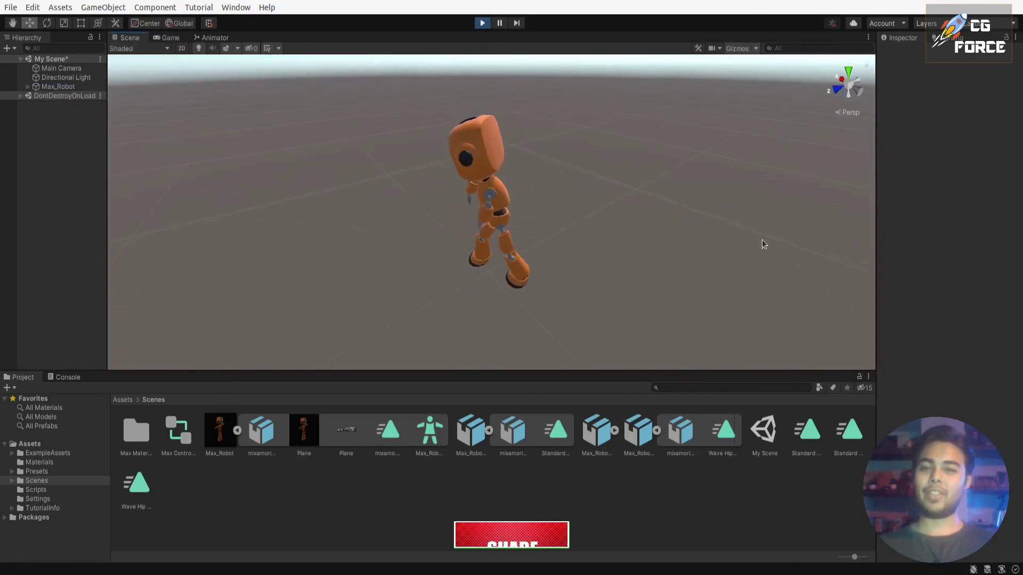
pyautogui.click(480, 24)
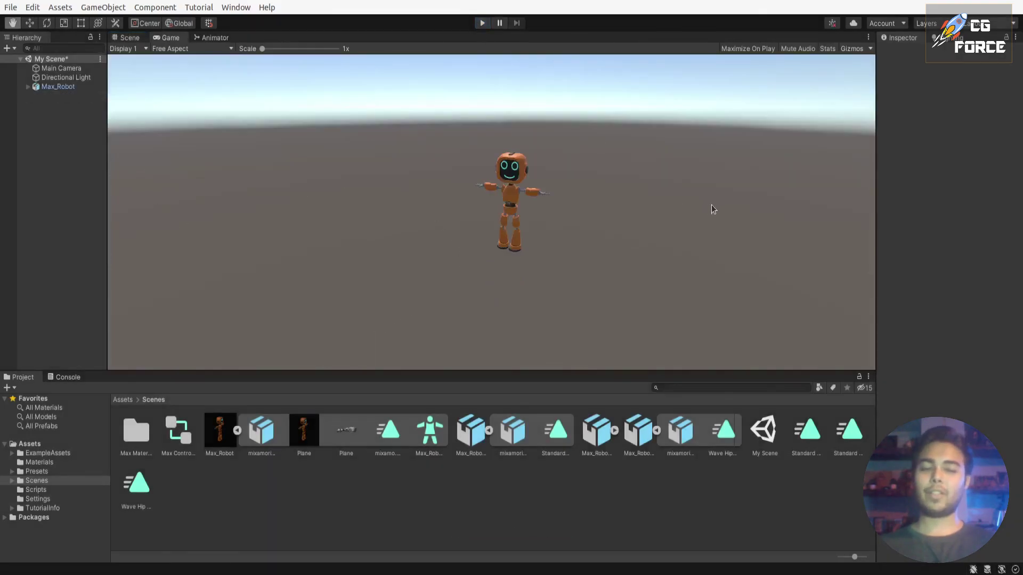